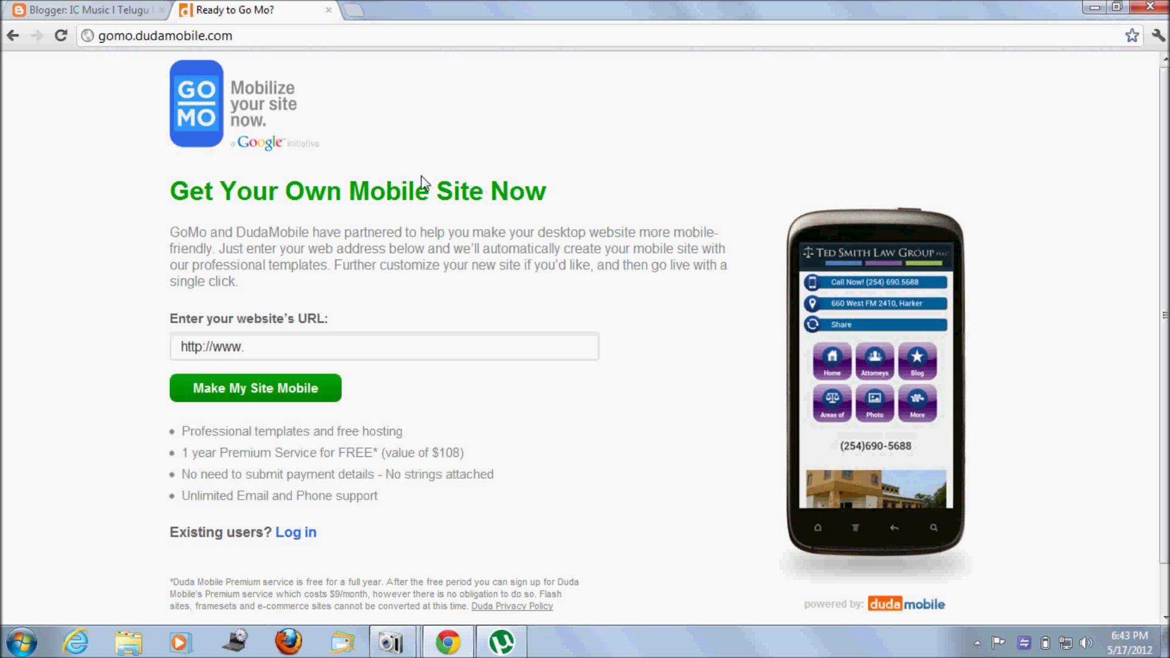
Step: Open gomo.dudamobile.com in a new Chrome tab and select its website URL field
{"action": "left_click", "coordinate": [355, 12]}
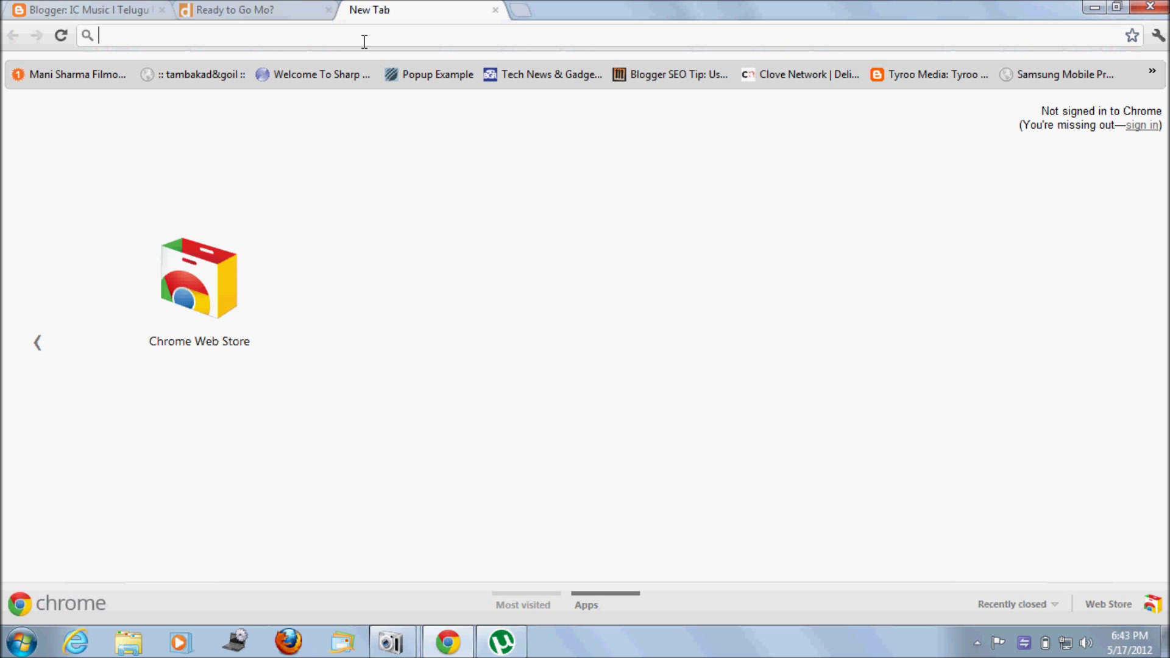
{"action": "type", "text": "gomo.dudamobile.com"}
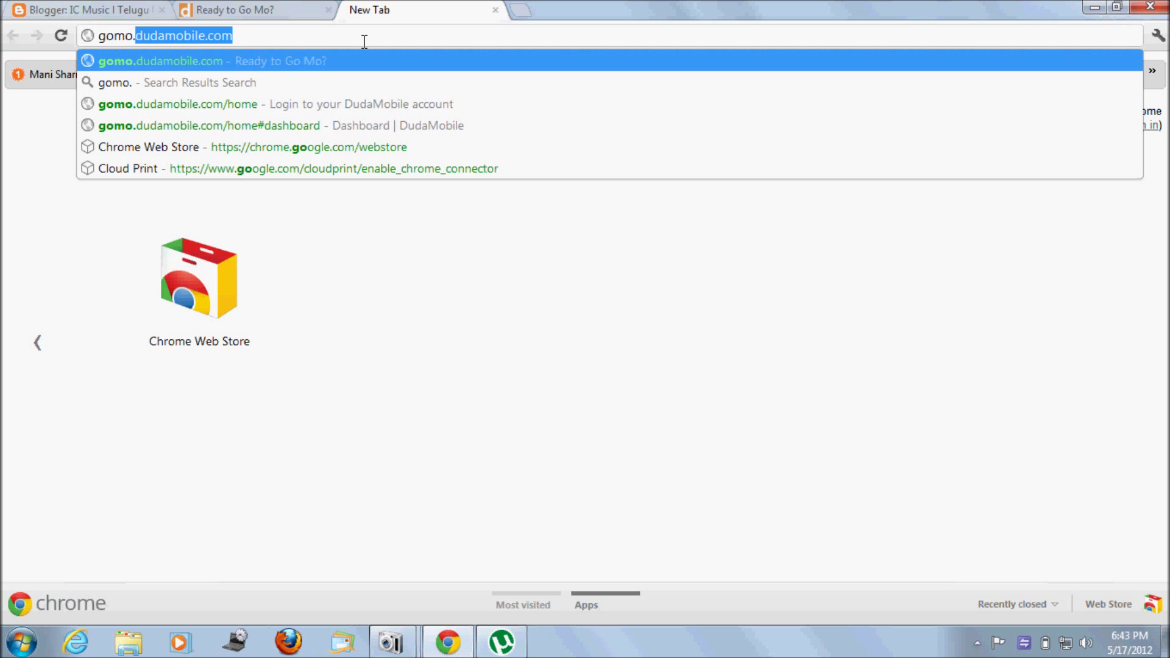
{"action": "key", "text": "Return"}
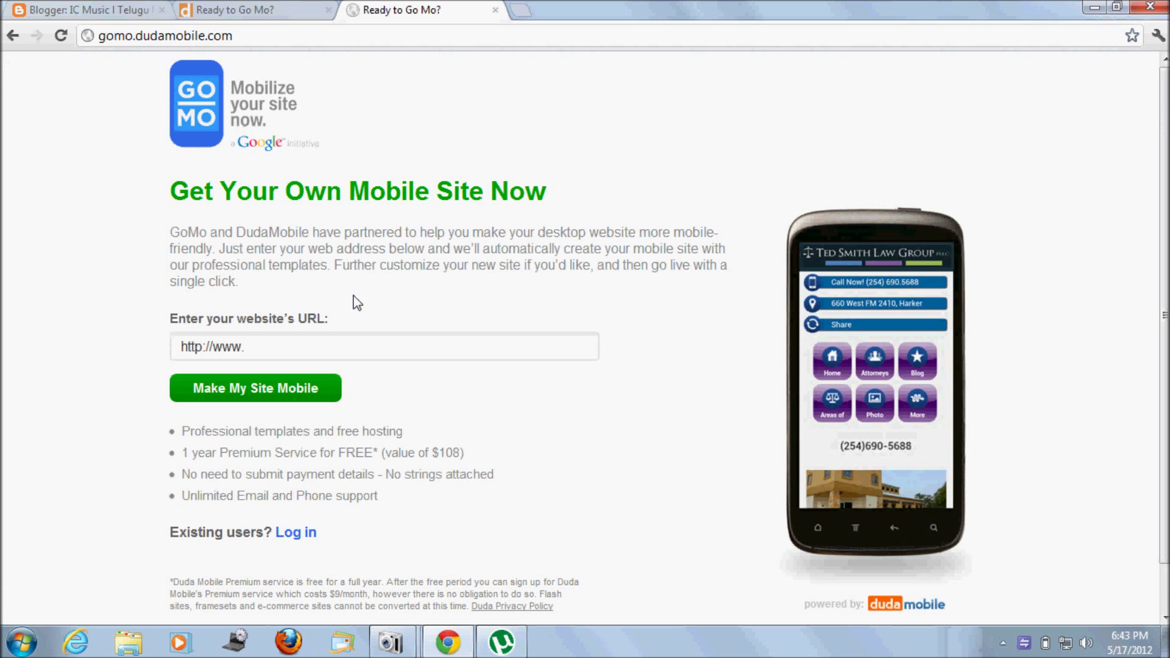
{"action": "left_click", "coordinate": [301, 348]}
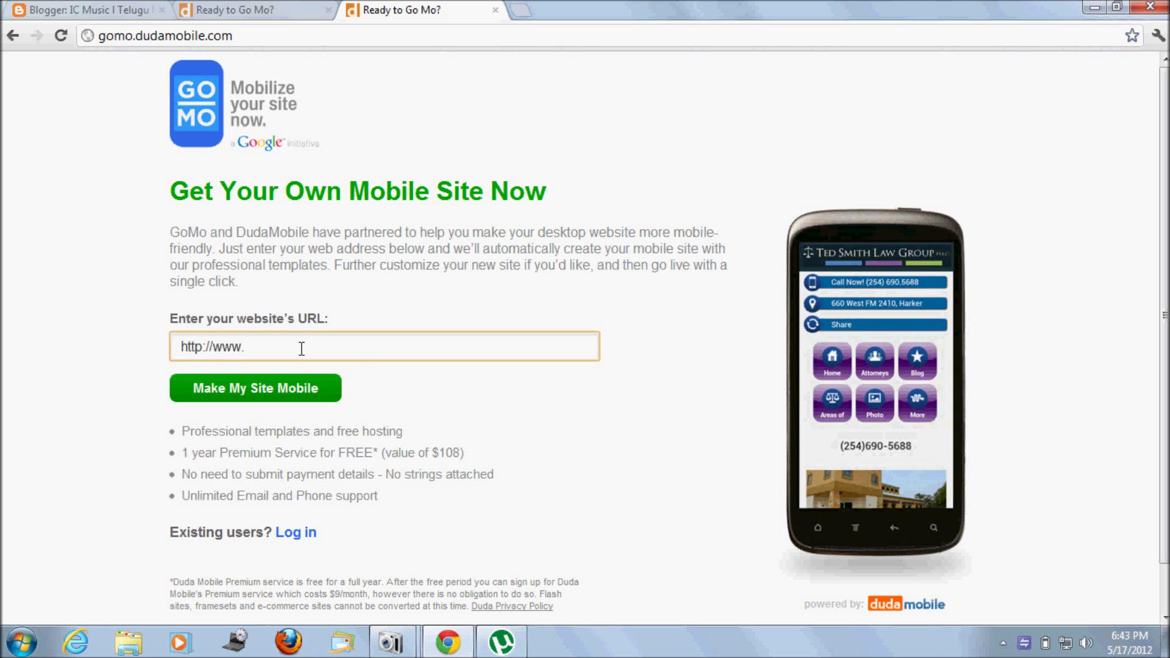
Step: Enter degitalbox. as the site address and keep the blog template
{"action": "type", "text": "degitalbox."}
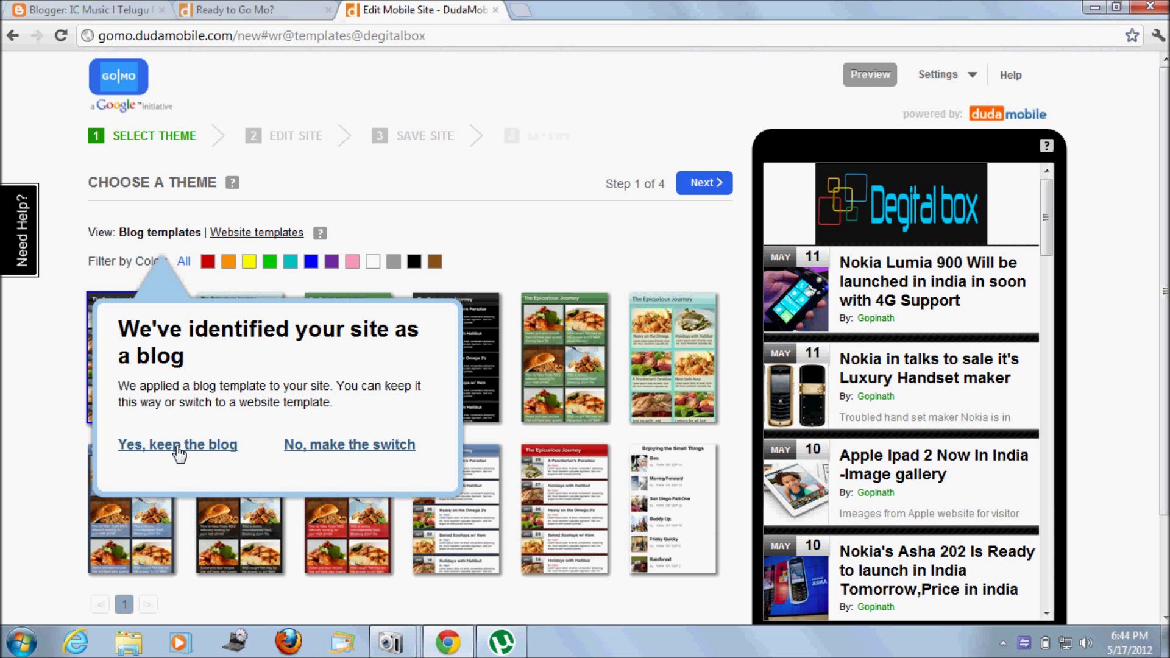
{"action": "left_click", "coordinate": [177, 446]}
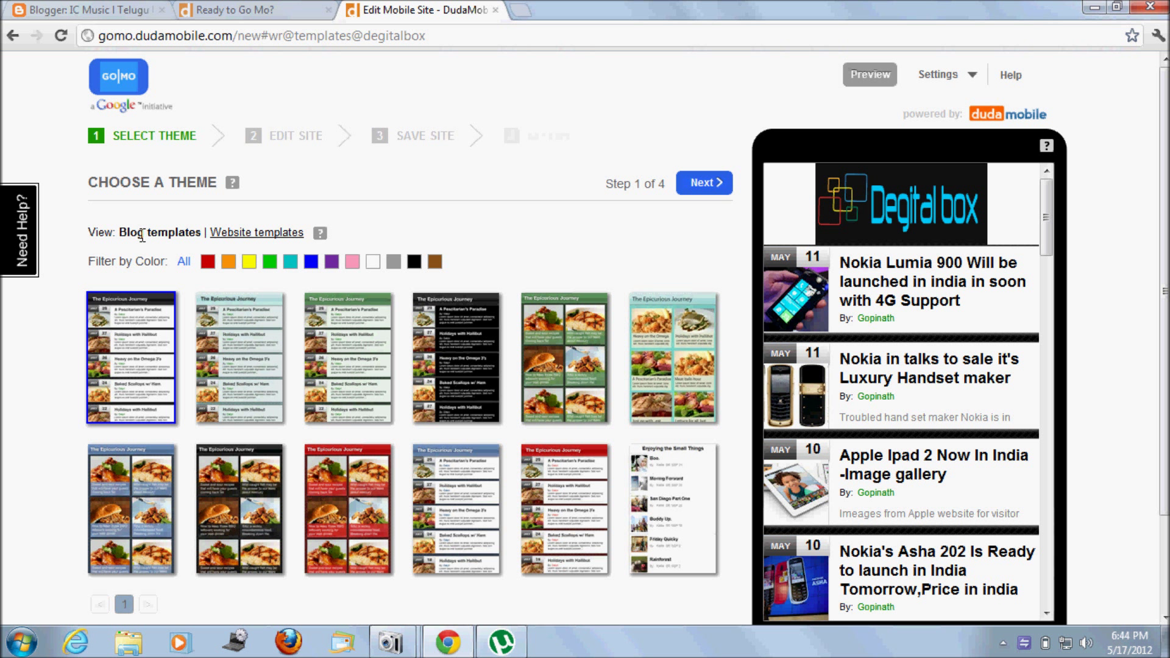
Step: Browse the Nokia Lumia 900 post in the preview, then switch to the website templates
{"action": "left_click", "coordinate": [904, 289]}
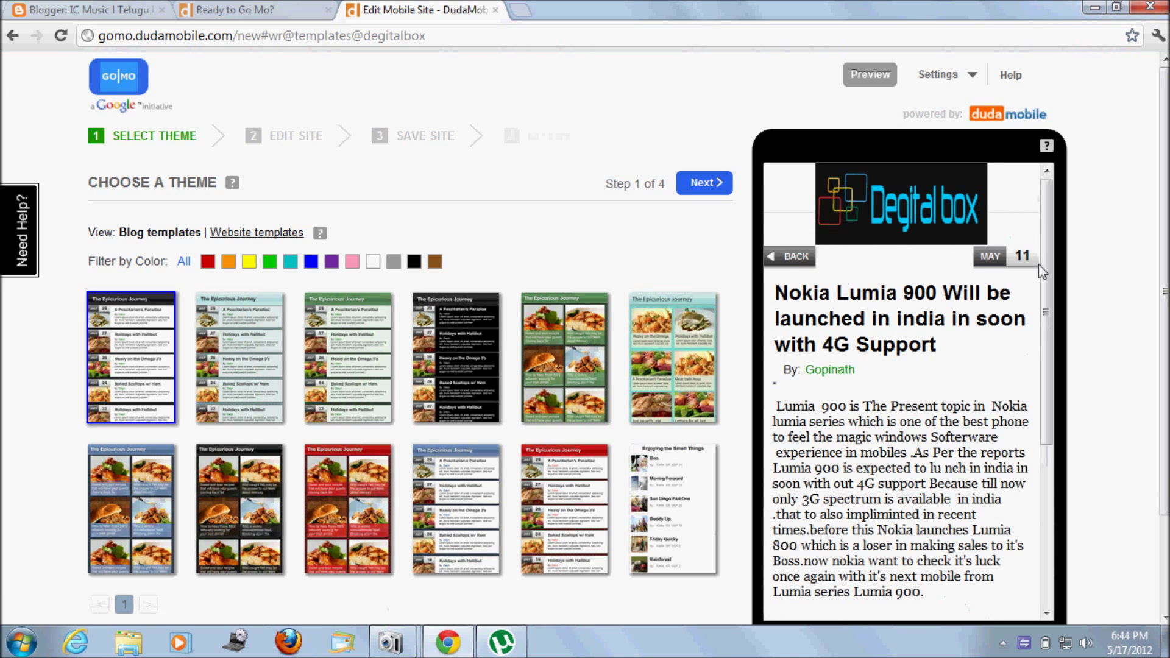
{"action": "left_click_drag", "start_coordinate": [1047, 268], "coordinate": [1054, 196]}
{"action": "left_click", "coordinate": [248, 234]}
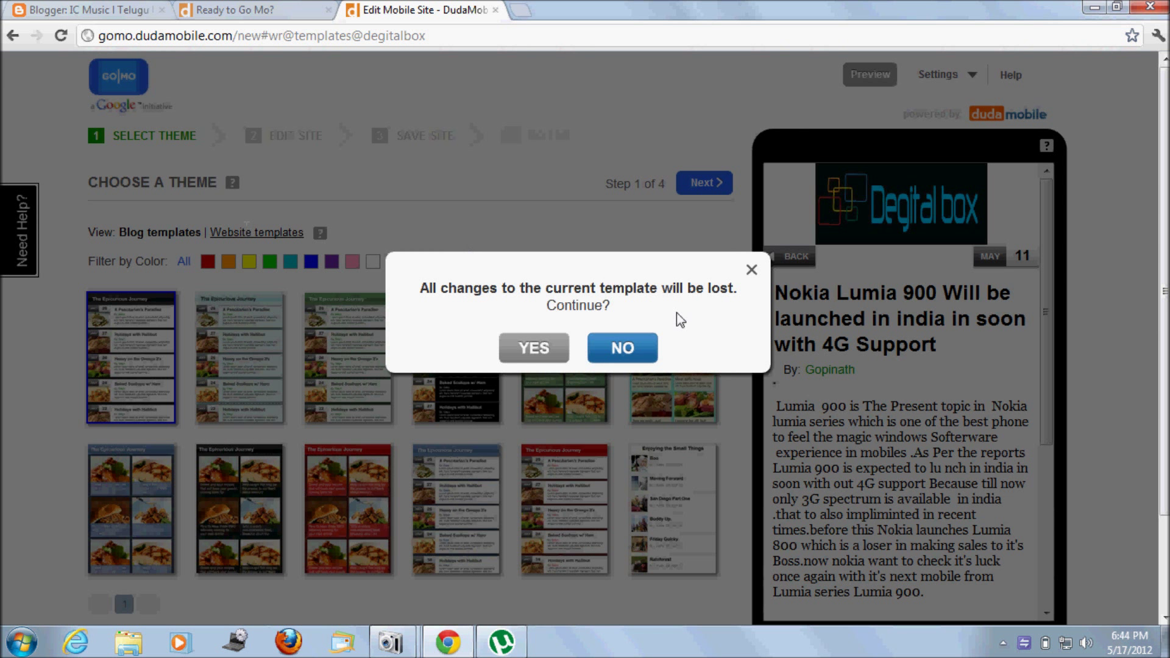
{"action": "left_click", "coordinate": [544, 357]}
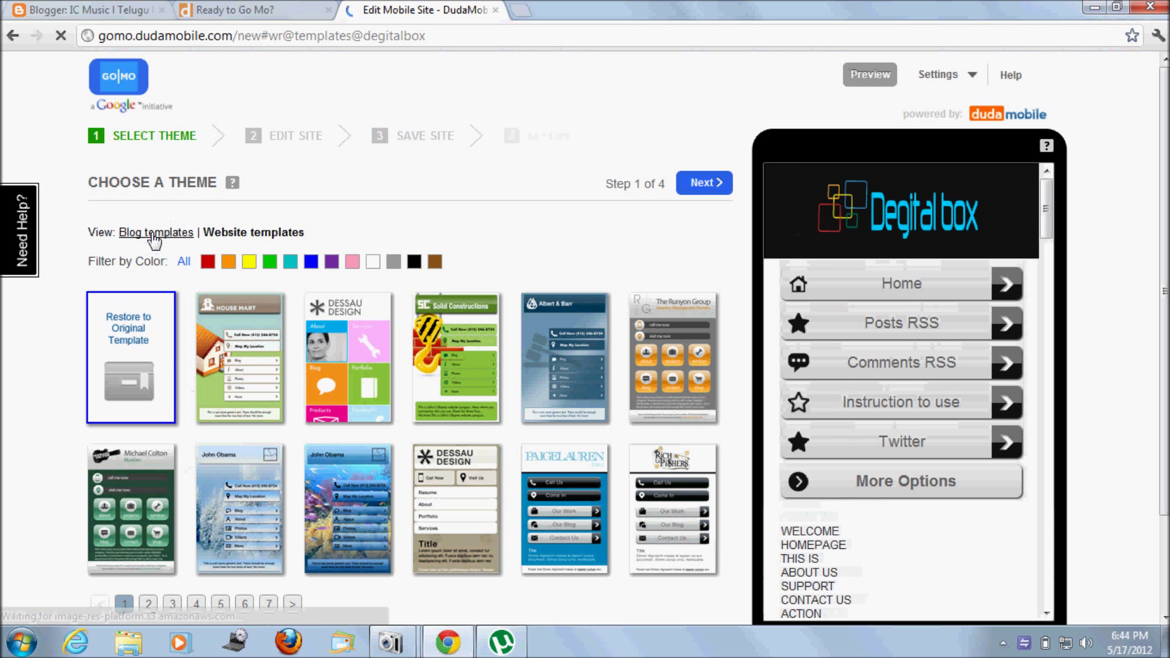
Step: Return to the blog templates and apply the dark picture-tile blog theme
{"action": "left_click", "coordinate": [358, 302]}
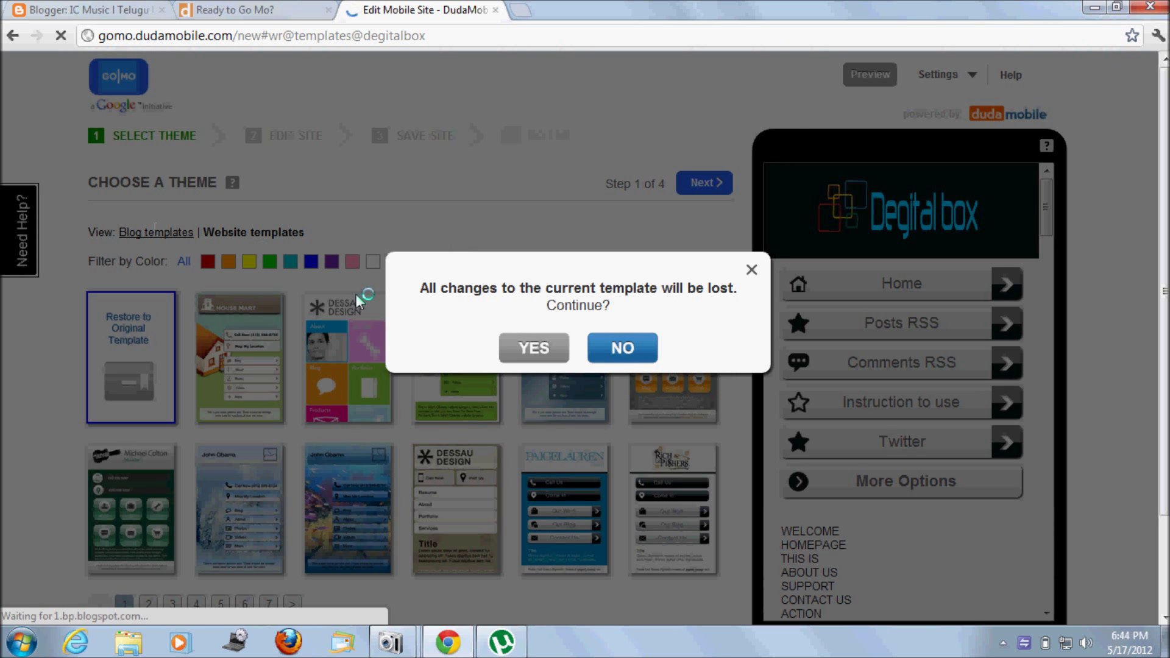
{"action": "left_click", "coordinate": [544, 351]}
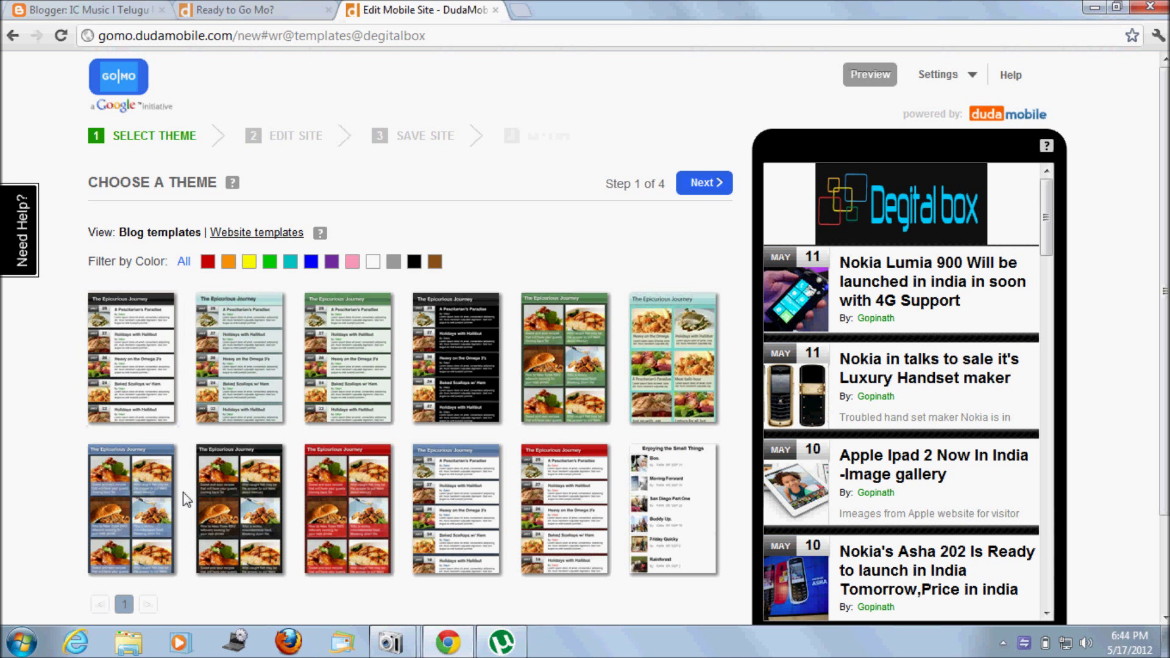
{"action": "left_click", "coordinate": [251, 524]}
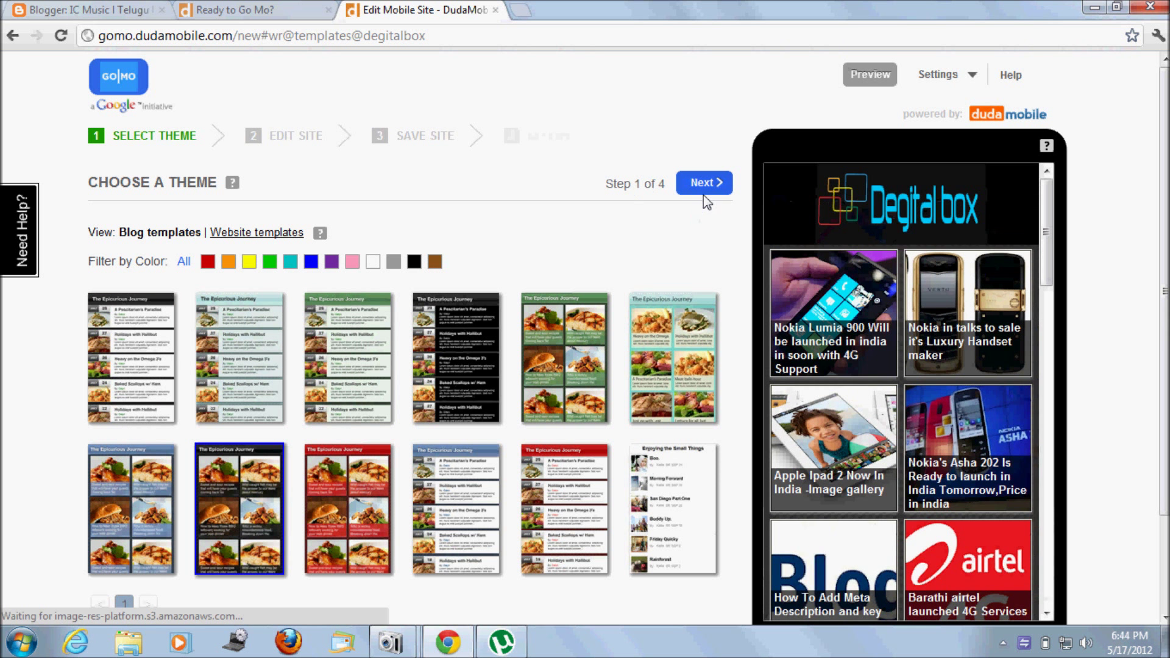
{"action": "left_click", "coordinate": [704, 184]}
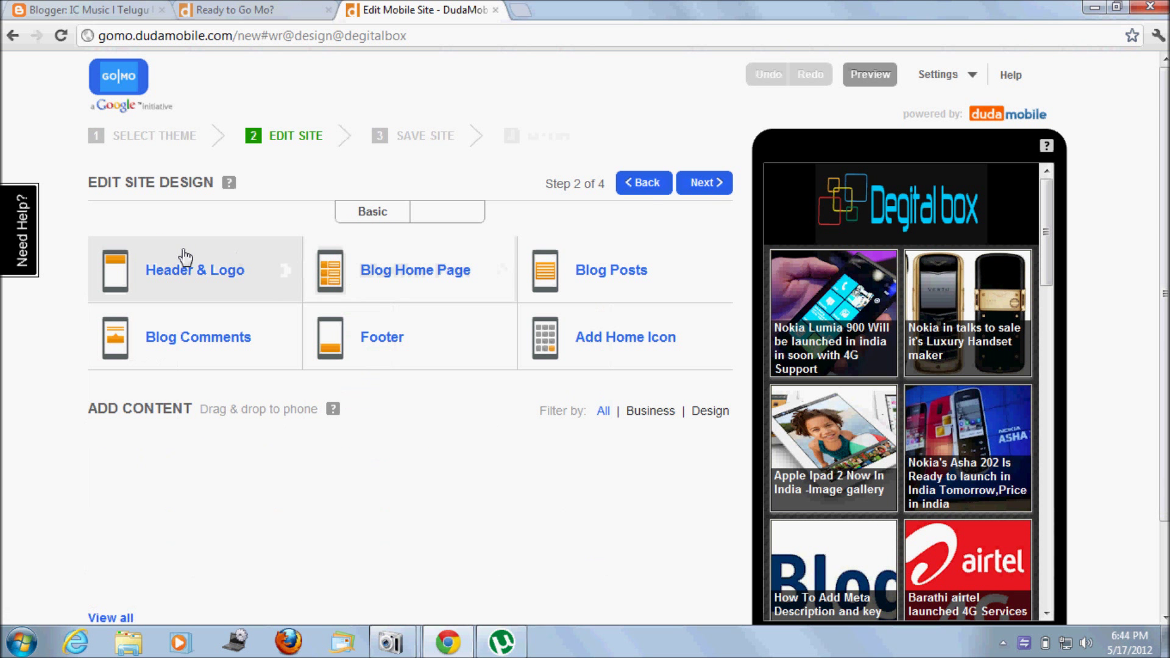
Step: Review the Header & Logo settings and the Blog Home Page background settings without changes
{"action": "left_click", "coordinate": [168, 270]}
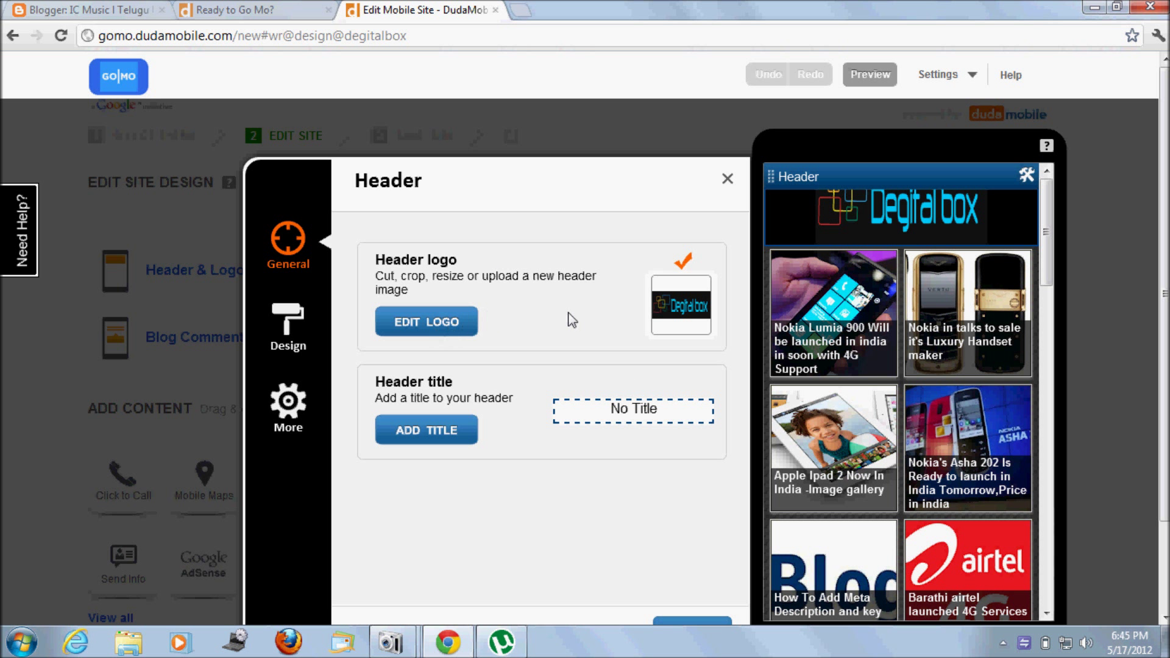
{"action": "left_click", "coordinate": [728, 179]}
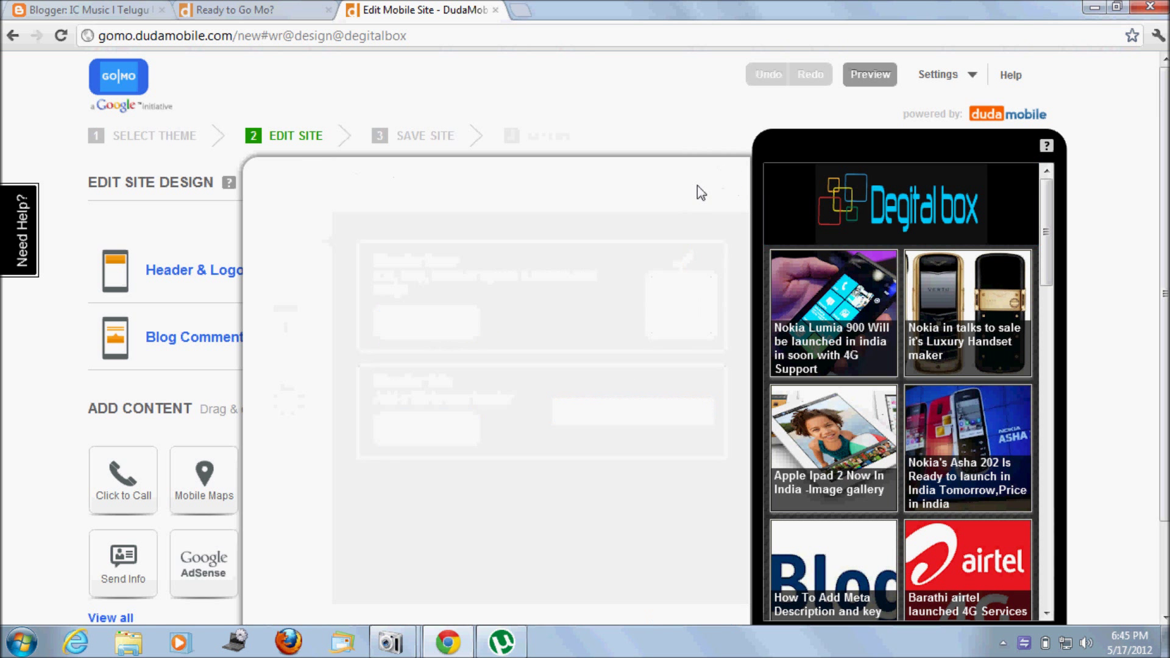
{"action": "left_click", "coordinate": [460, 269]}
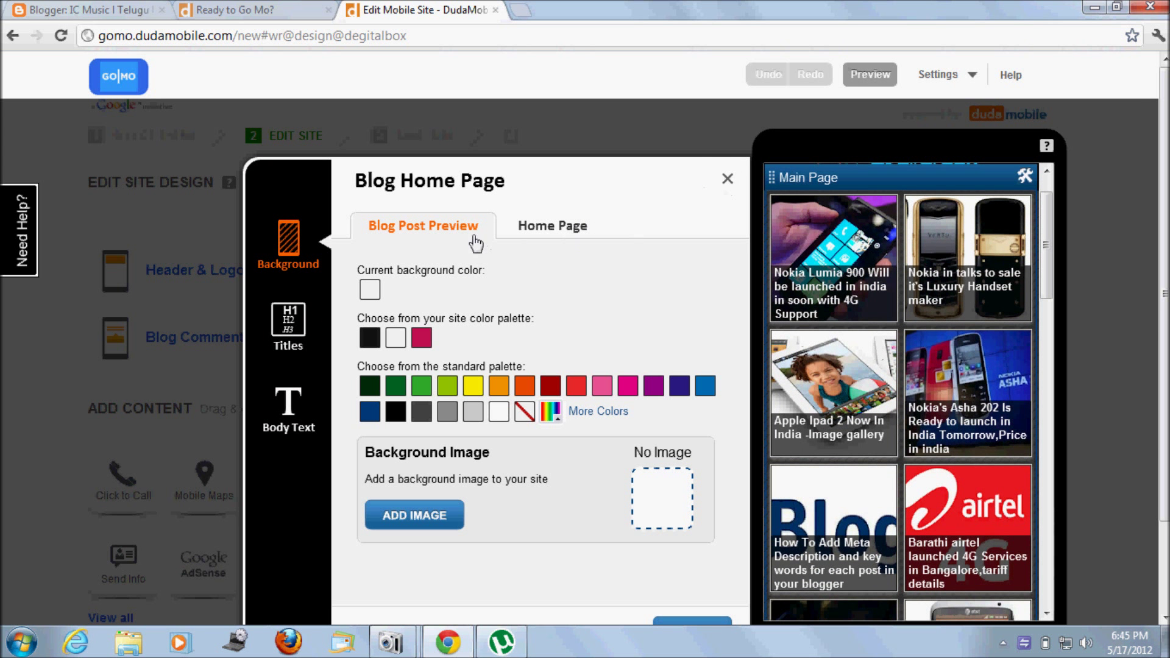
{"action": "left_click", "coordinate": [561, 227]}
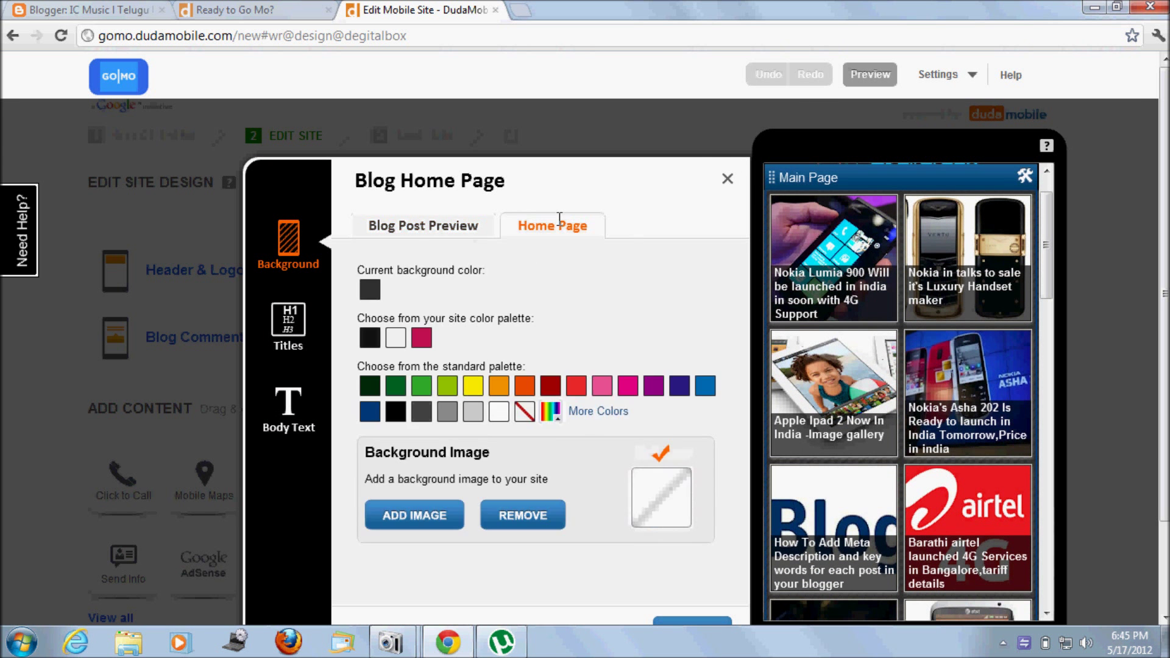
{"action": "left_click", "coordinate": [728, 178]}
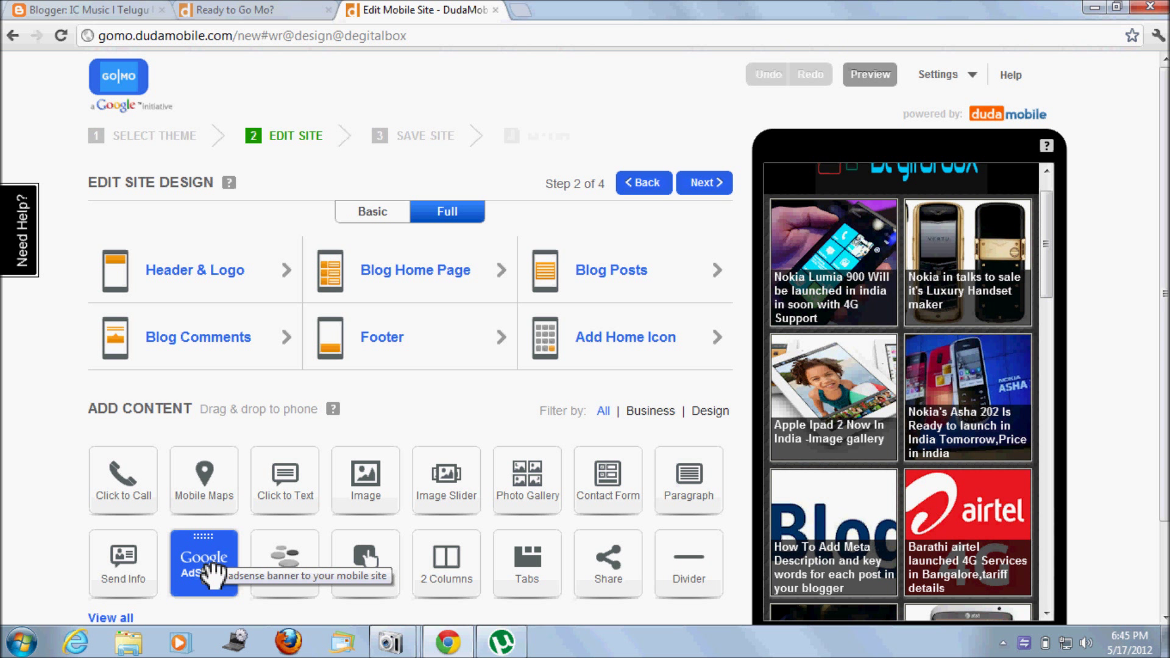
Step: Add a 300 X 250 Google AdSense block below the Degital box header
{"action": "scroll", "coordinate": [637, 576], "scroll_direction": "down", "scroll_amount": 1}
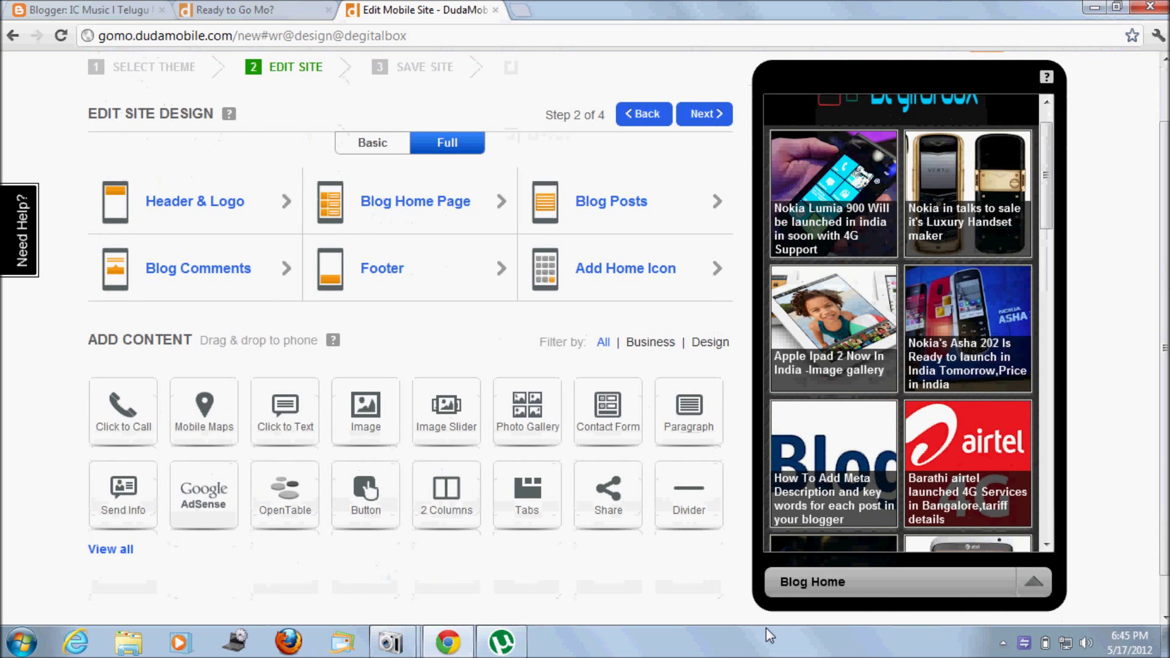
{"action": "left_click_drag", "start_coordinate": [223, 512], "coordinate": [979, 541]}
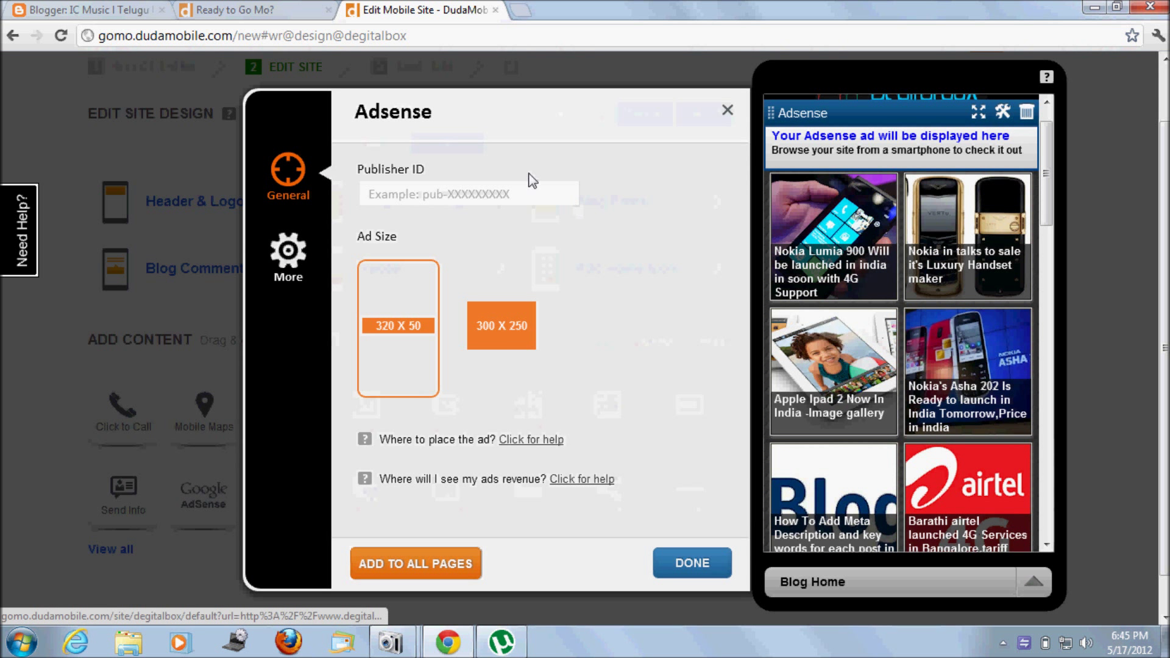
{"action": "left_click", "coordinate": [529, 187]}
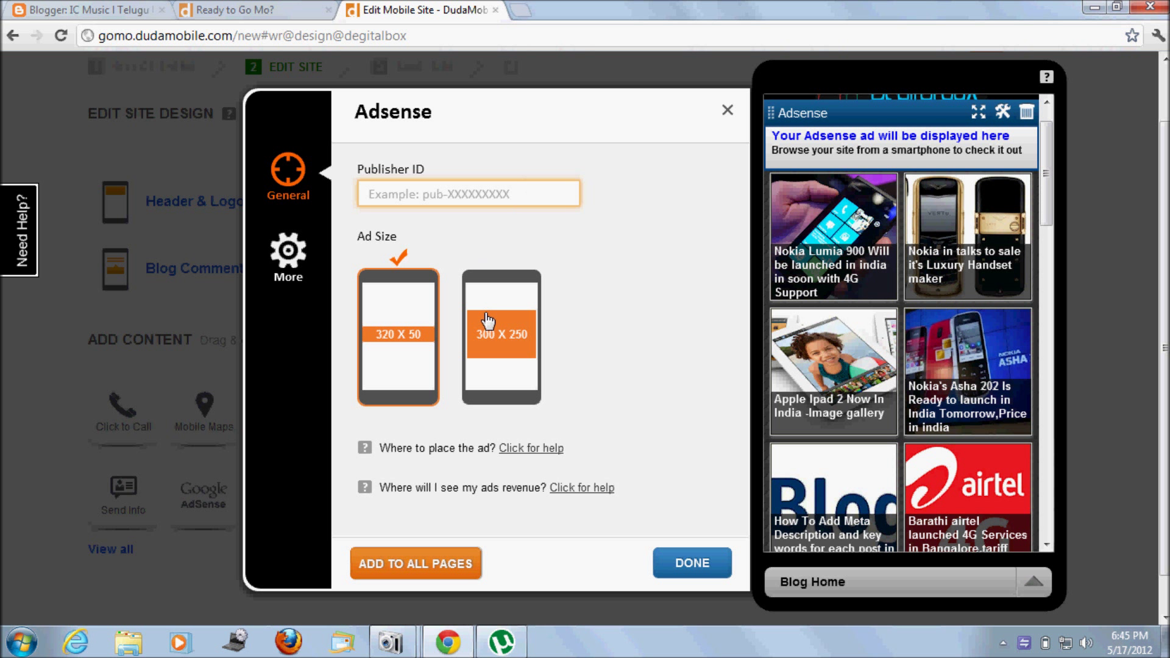
{"action": "left_click", "coordinate": [519, 332]}
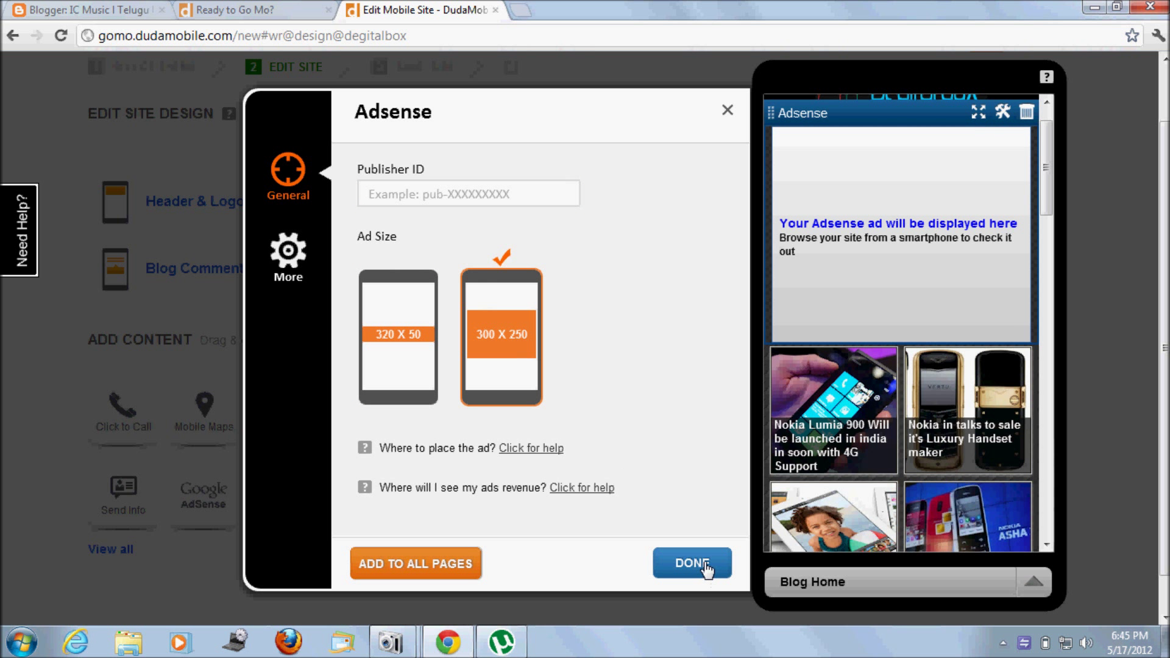
{"action": "left_click", "coordinate": [707, 563]}
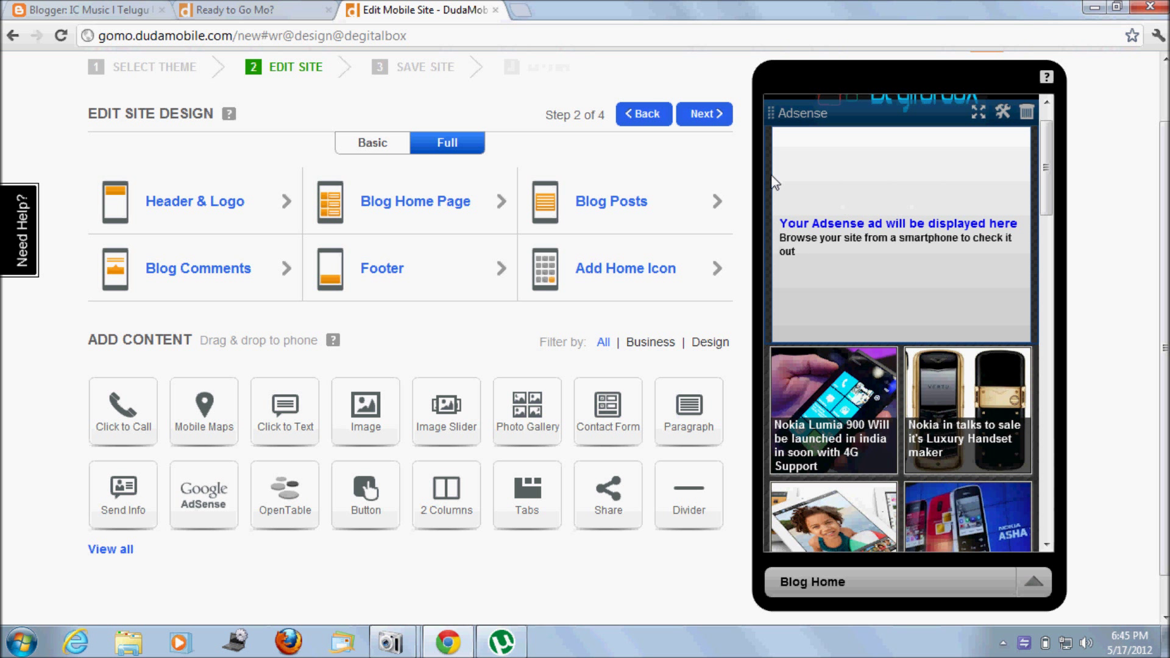
{"action": "left_click", "coordinate": [701, 115]}
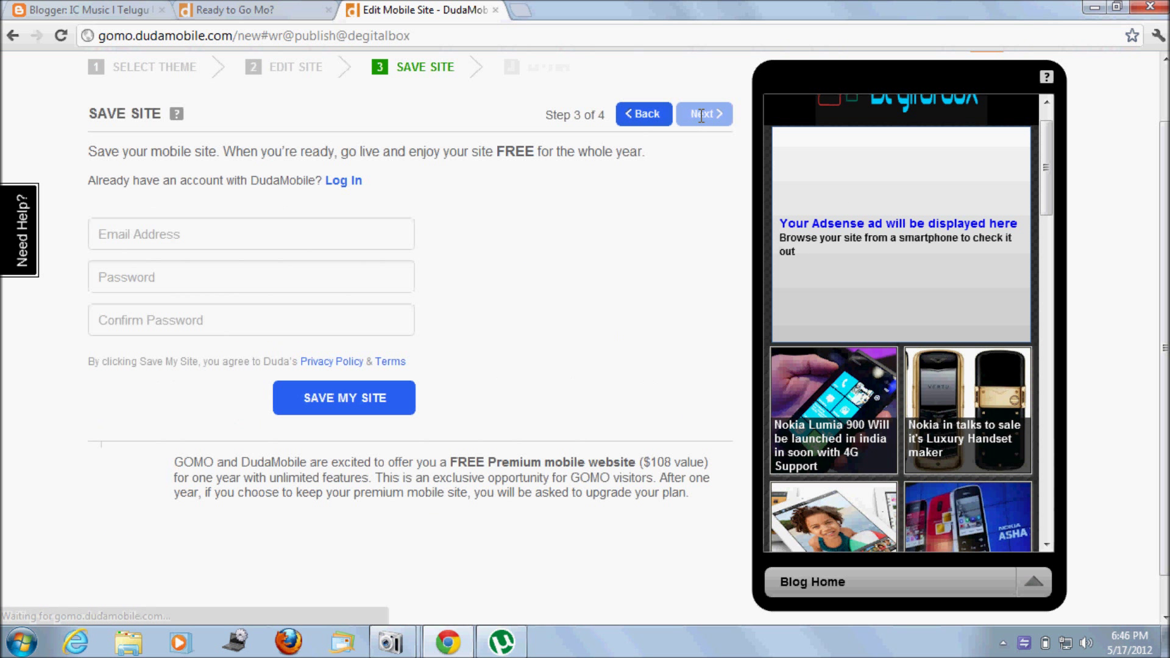
Step: Log in with the existing account's e-mail and password and save the mobile site
{"action": "left_click", "coordinate": [322, 225]}
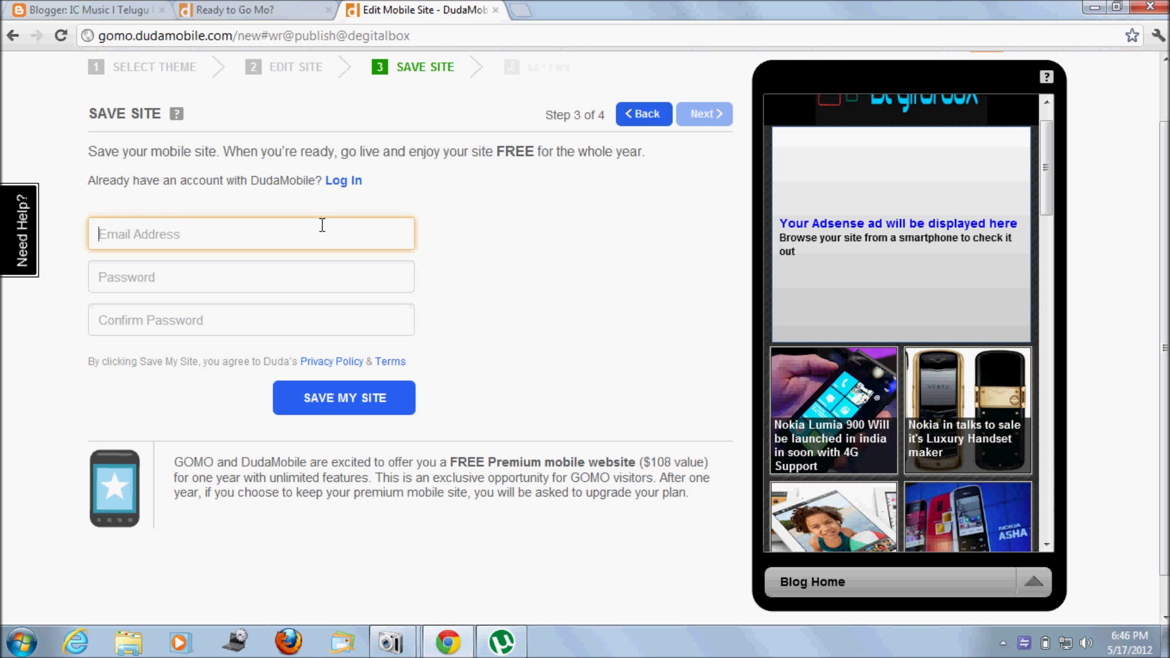
{"action": "left_click", "coordinate": [349, 182]}
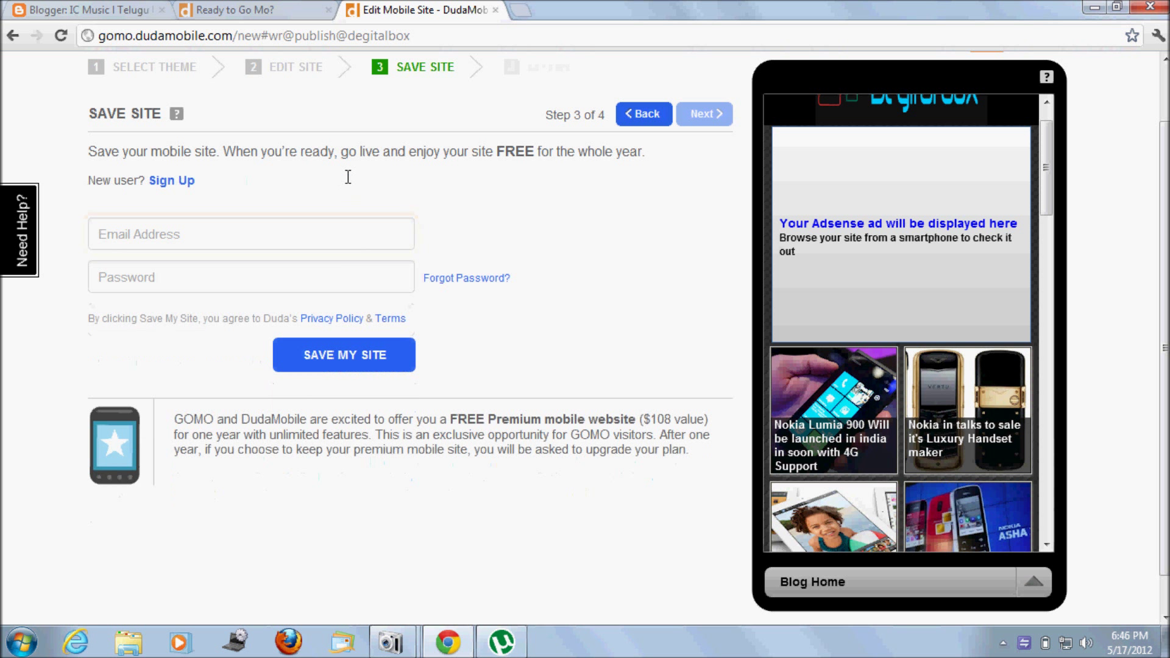
{"action": "left_click", "coordinate": [306, 240]}
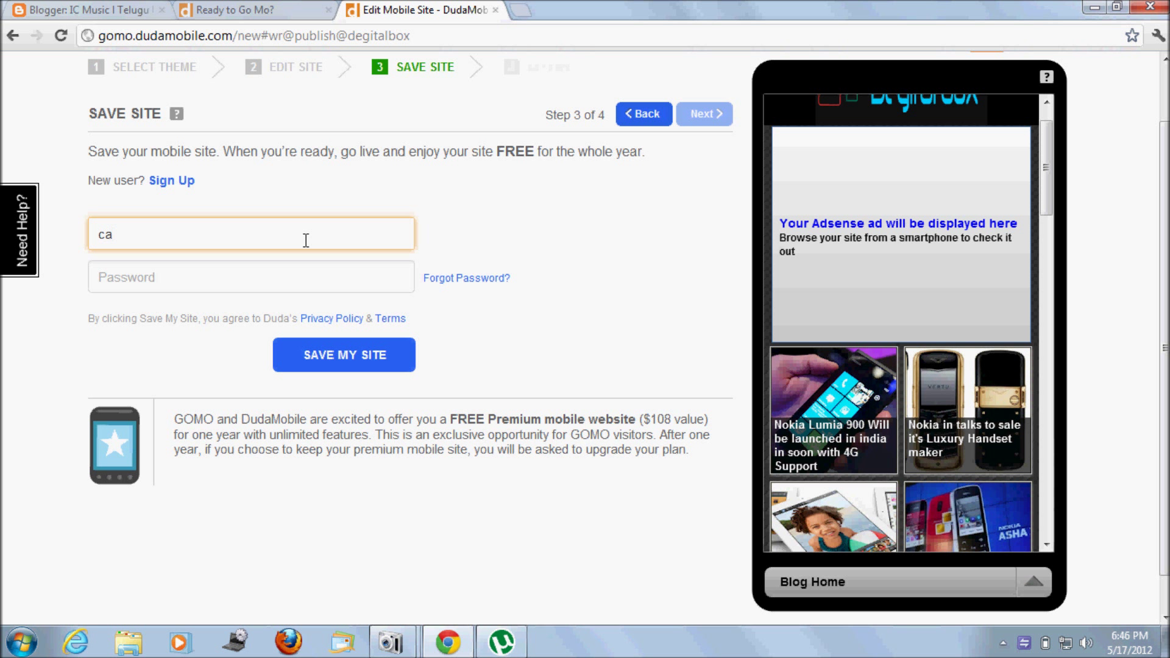
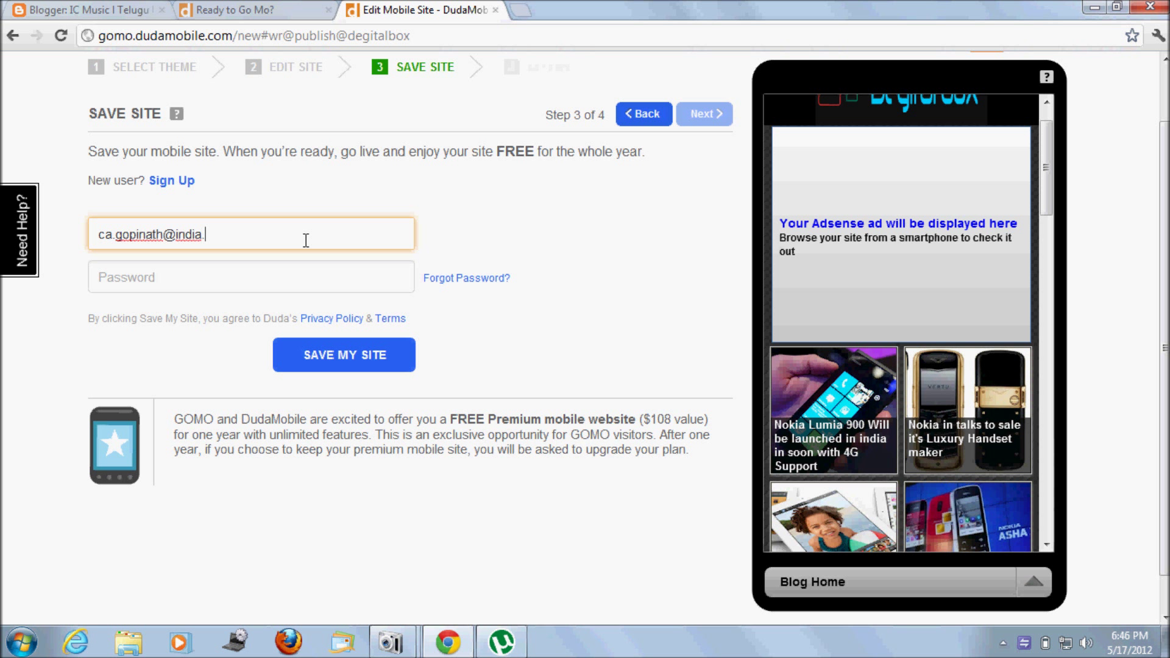
{"action": "left_click", "coordinate": [266, 279]}
{"action": "type", "text": "*"}
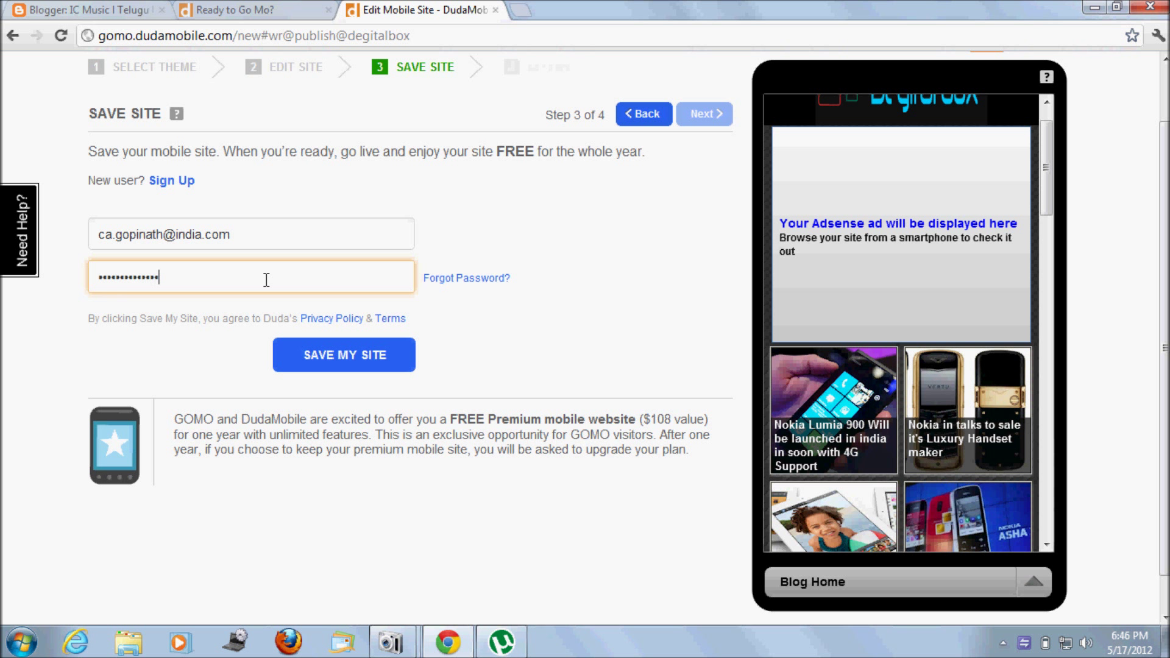
{"action": "left_click", "coordinate": [343, 354]}
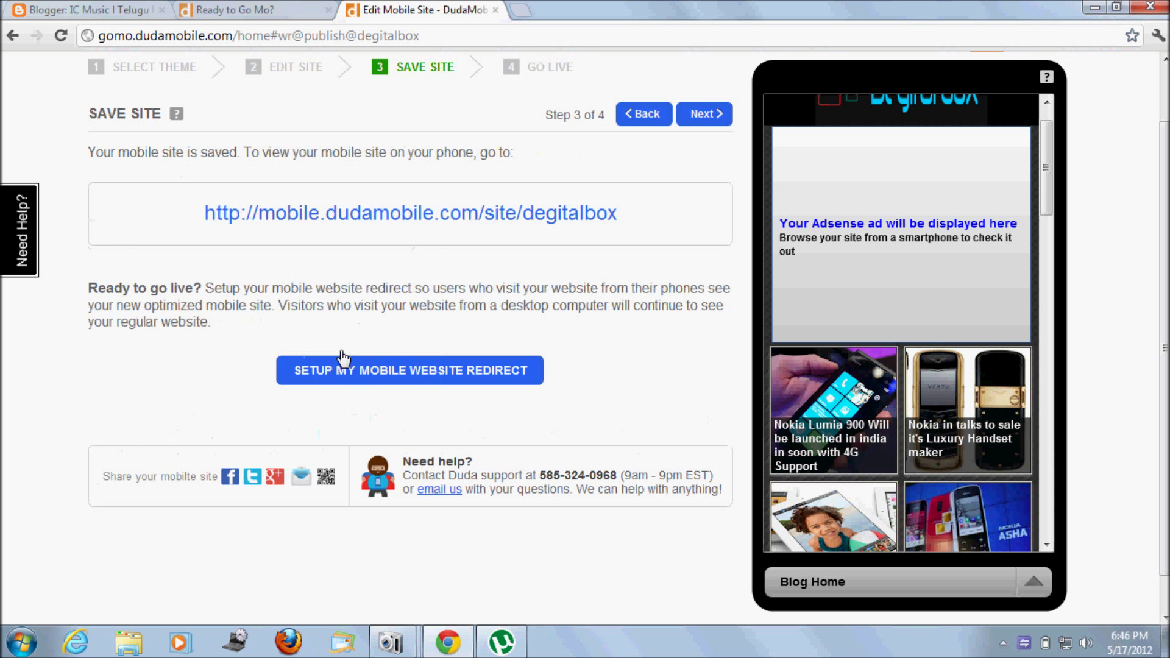
Step: Load the mobile.dudamobile.com/site/degitalbox address in a new tab to preview the site
{"action": "left_click_drag", "start_coordinate": [630, 217], "coordinate": [169, 189]}
{"action": "key", "text": "ctrl+c"}
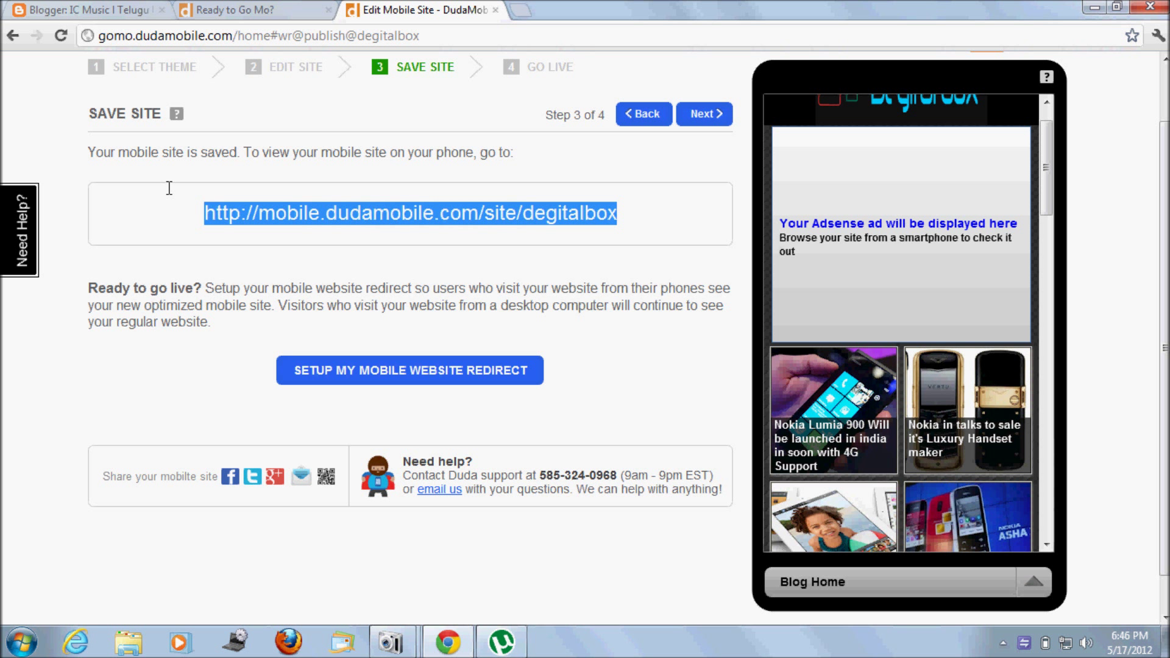
{"action": "left_click", "coordinate": [528, 10]}
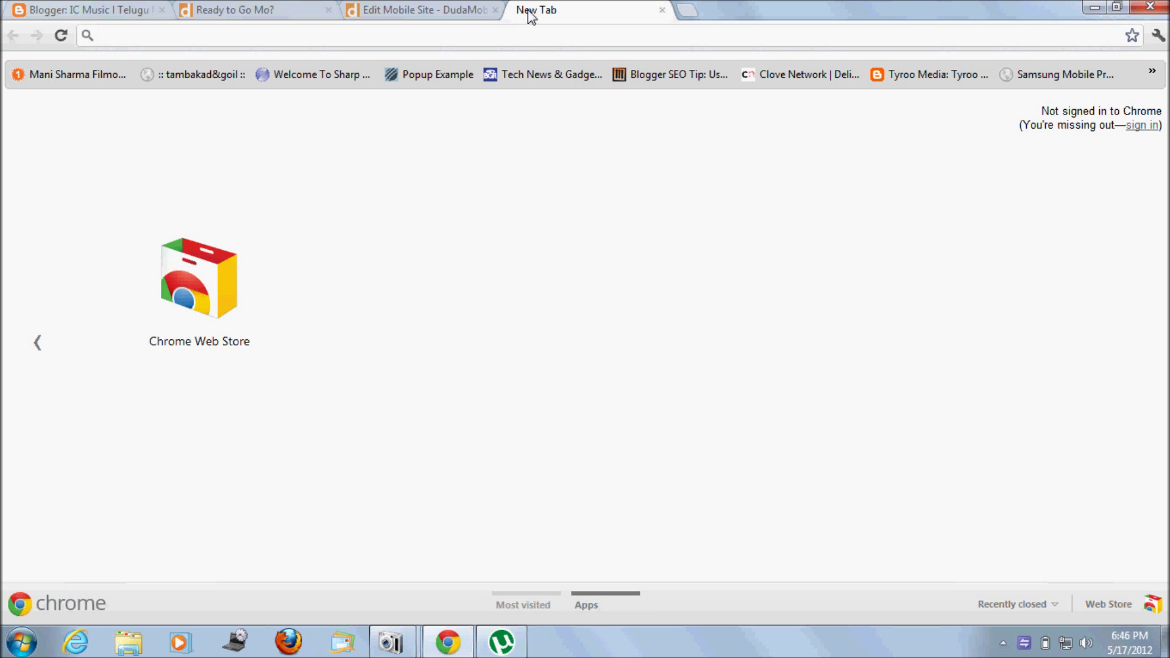
{"action": "key", "text": "ctrl+v"}
{"action": "key", "text": "Return"}
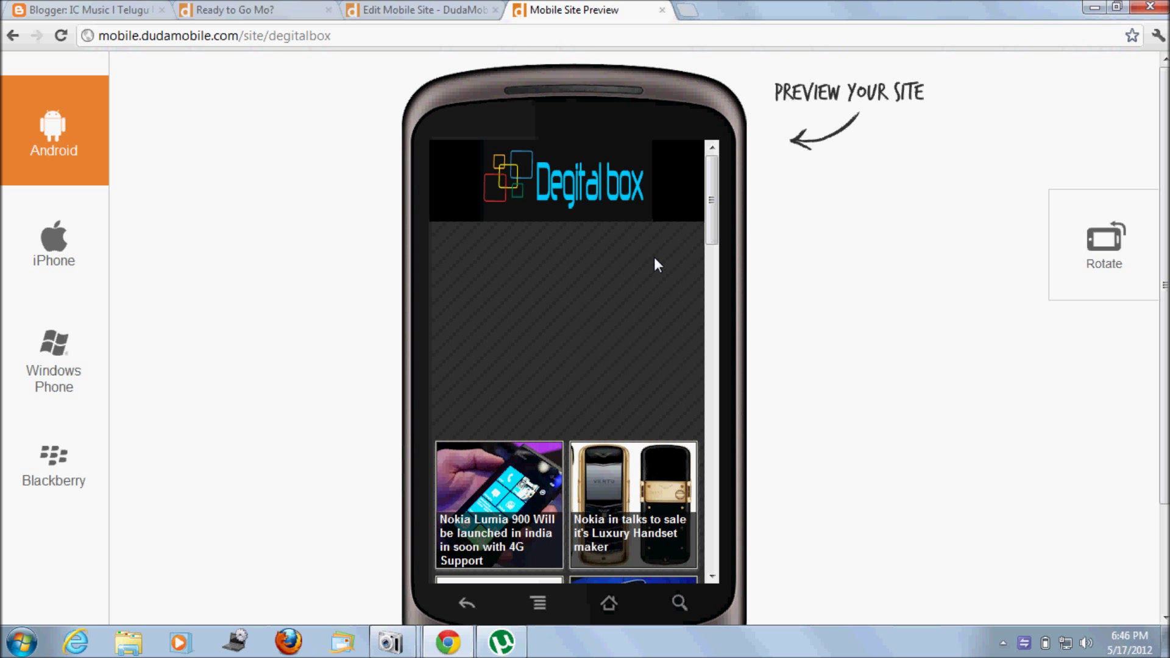
{"action": "left_click_drag", "start_coordinate": [450, 9], "coordinate": [449, 7]}
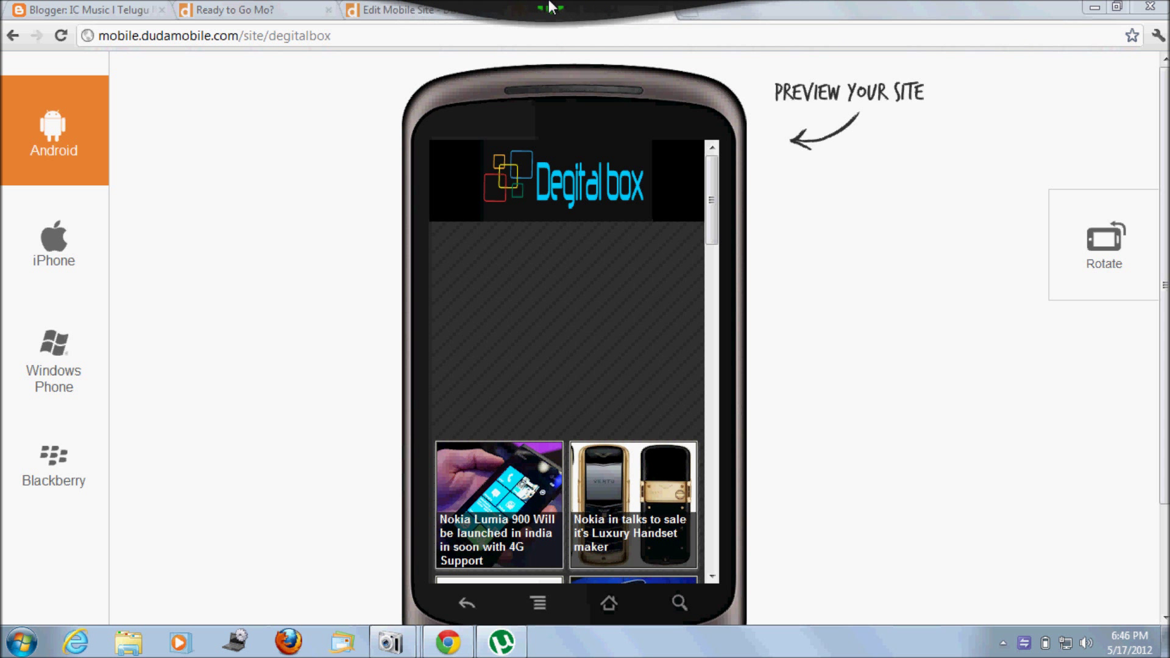
{"action": "mouse_move", "coordinate": [704, 6]}
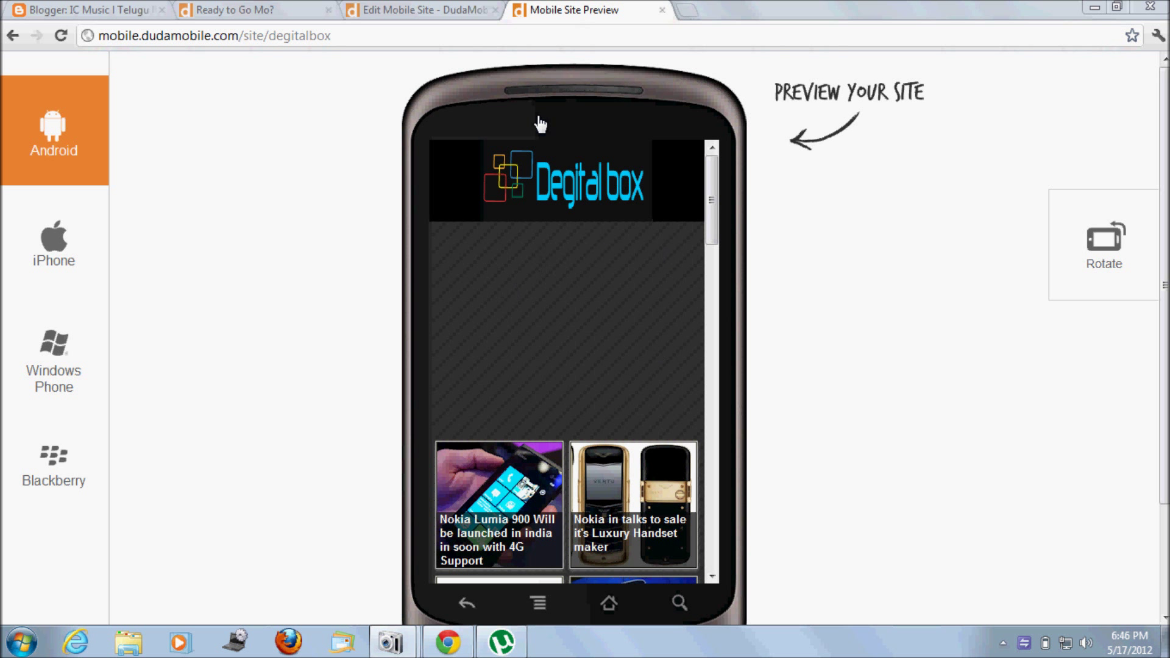
{"action": "left_click", "coordinate": [431, 7]}
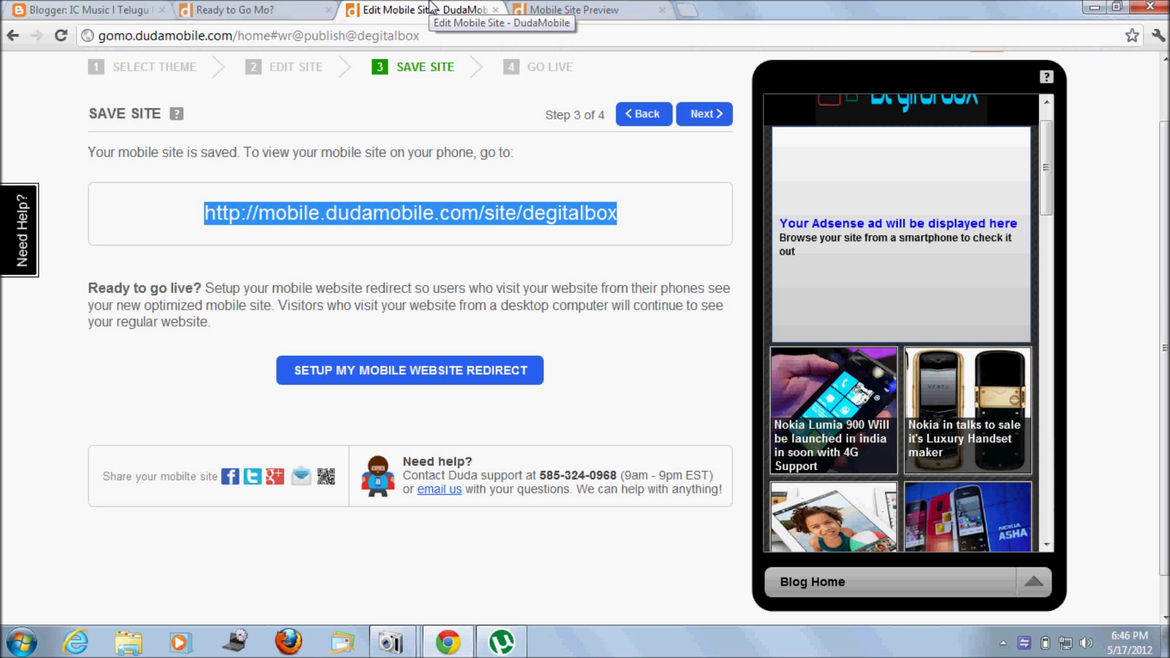
Step: Preview the mobile site on iPhone, Windows Phone and BlackBerry devices
{"action": "left_click", "coordinate": [567, 10]}
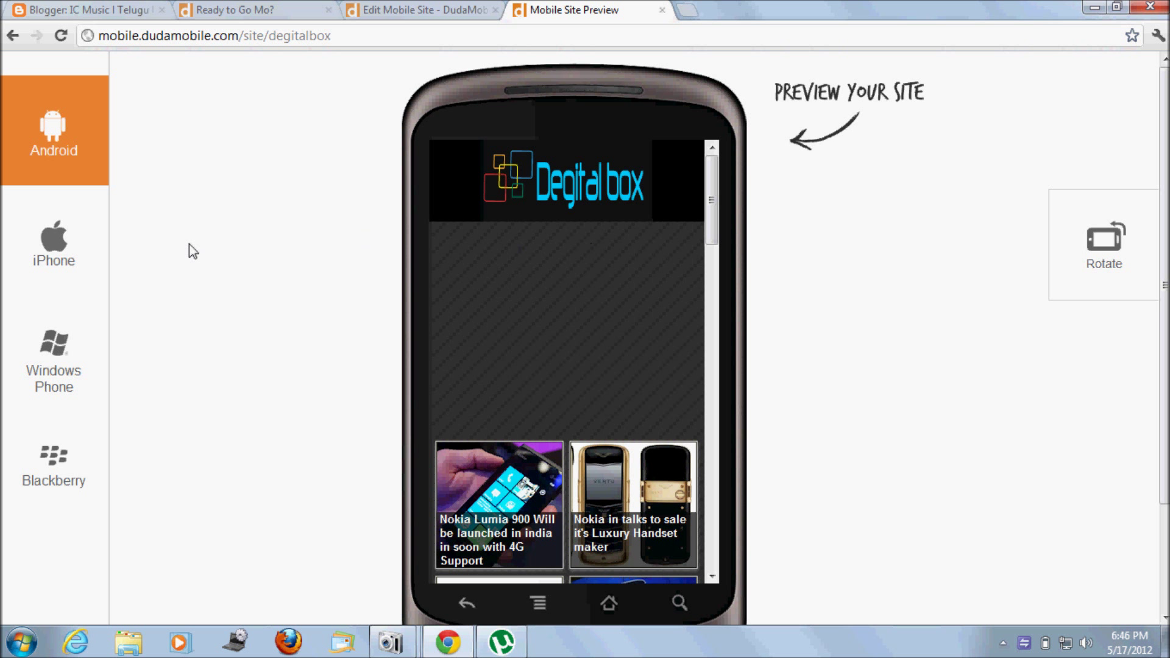
{"action": "left_click", "coordinate": [59, 245]}
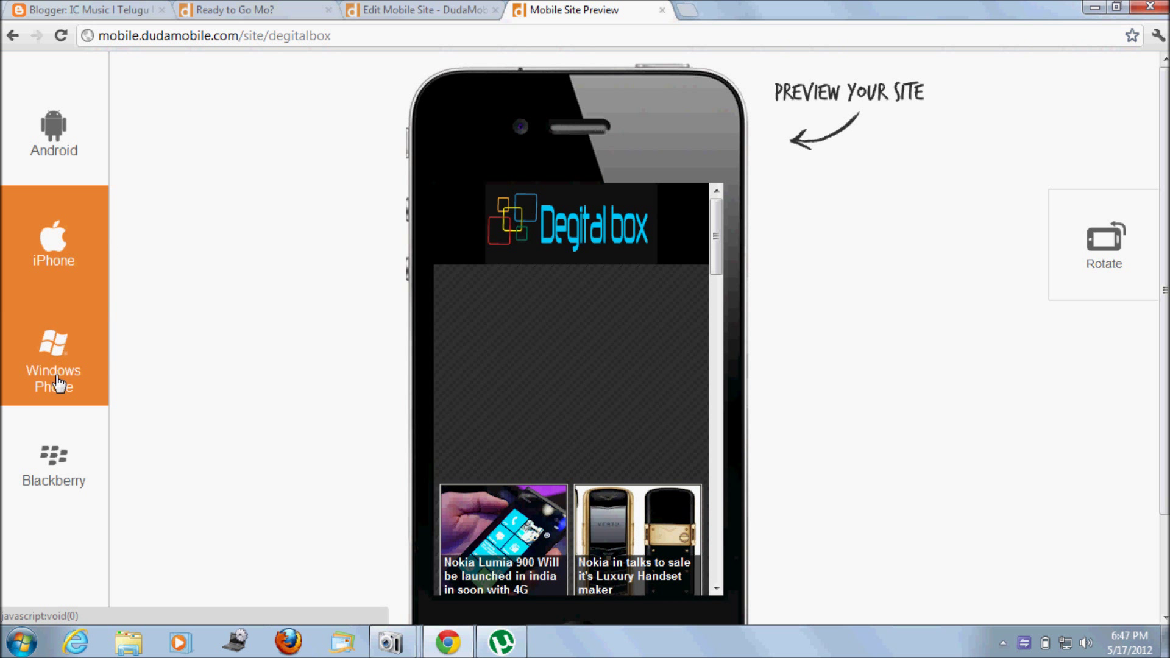
{"action": "left_click", "coordinate": [54, 364]}
{"action": "left_click", "coordinate": [61, 485]}
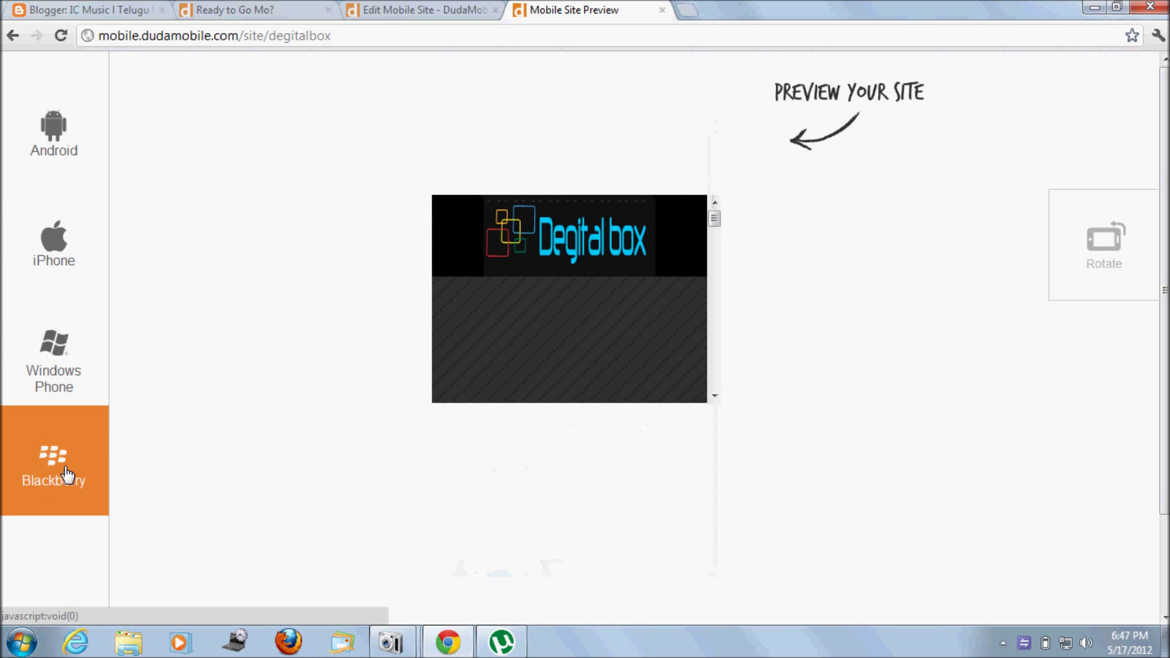
{"action": "left_click", "coordinate": [438, 9]}
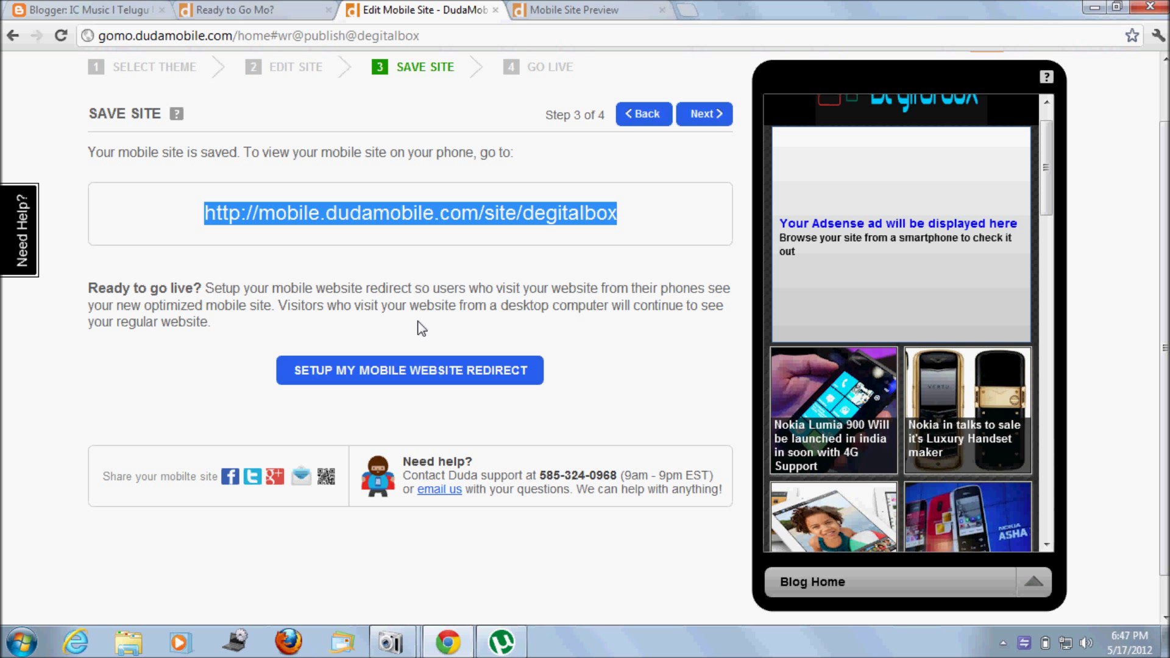
{"action": "left_click", "coordinate": [428, 371]}
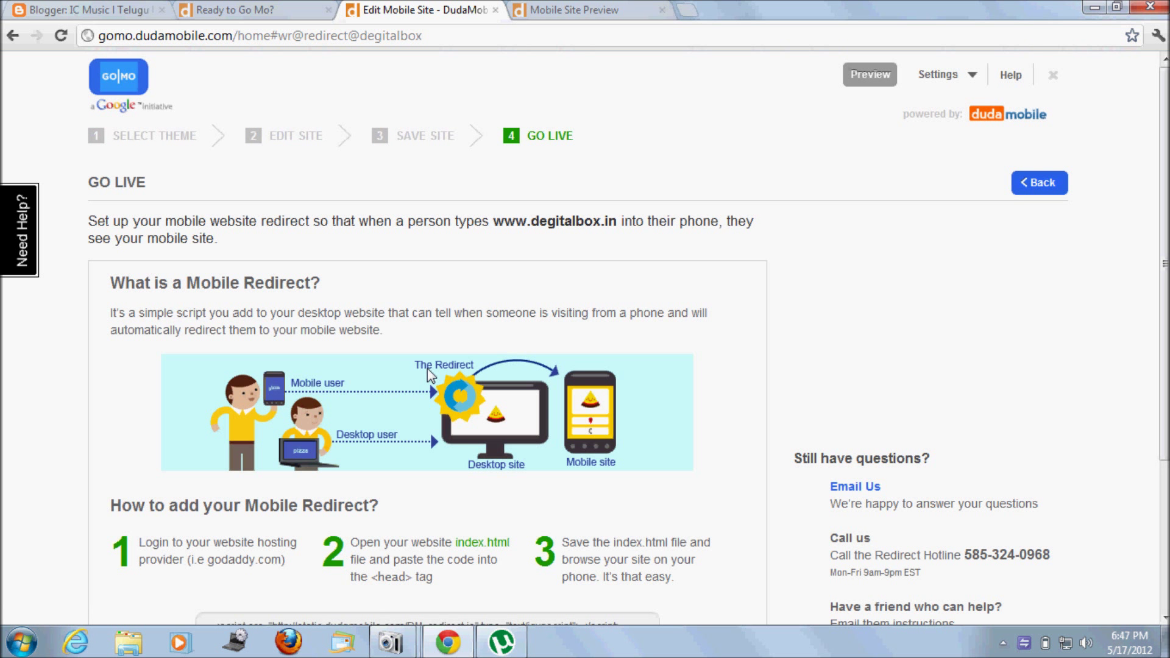
Step: Select the whole degitalbox mobile redirect script on the Go Live page
{"action": "scroll", "coordinate": [430, 430], "scroll_direction": "down", "scroll_amount": 3}
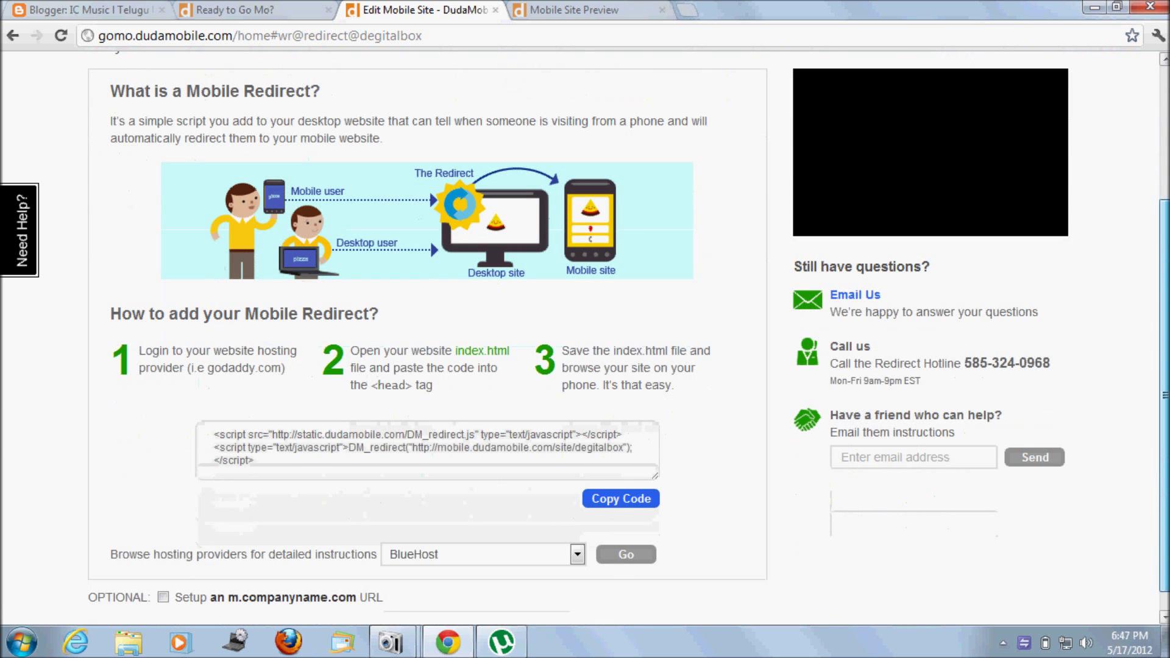
{"action": "left_click", "coordinate": [202, 422]}
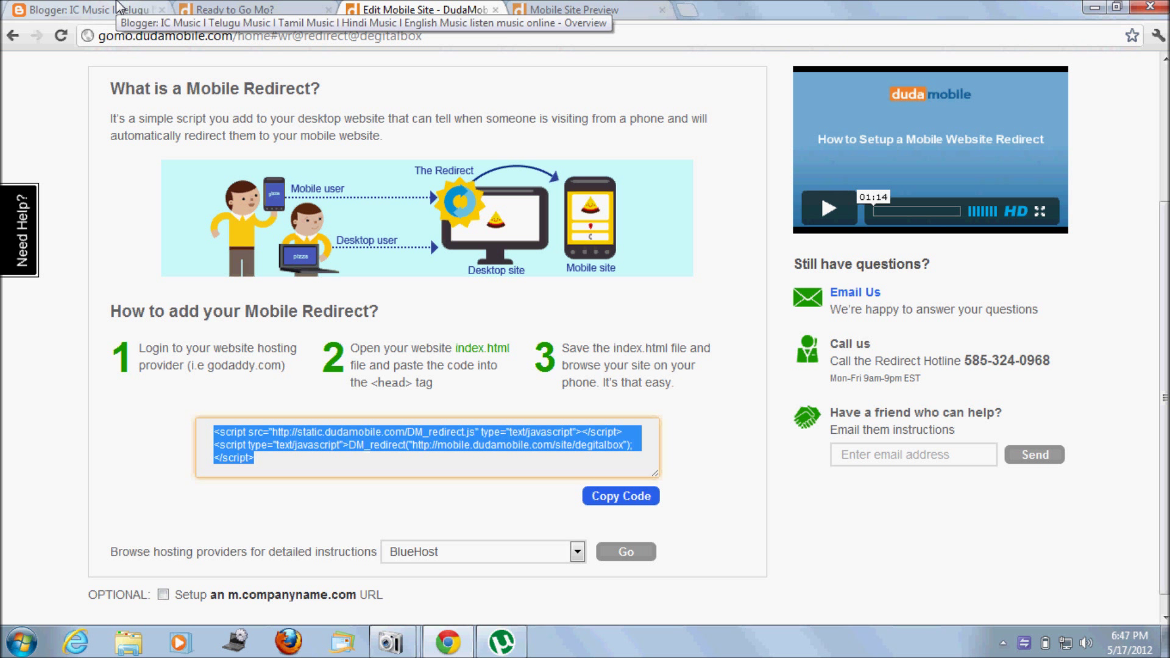
{"action": "left_click", "coordinate": [119, 8]}
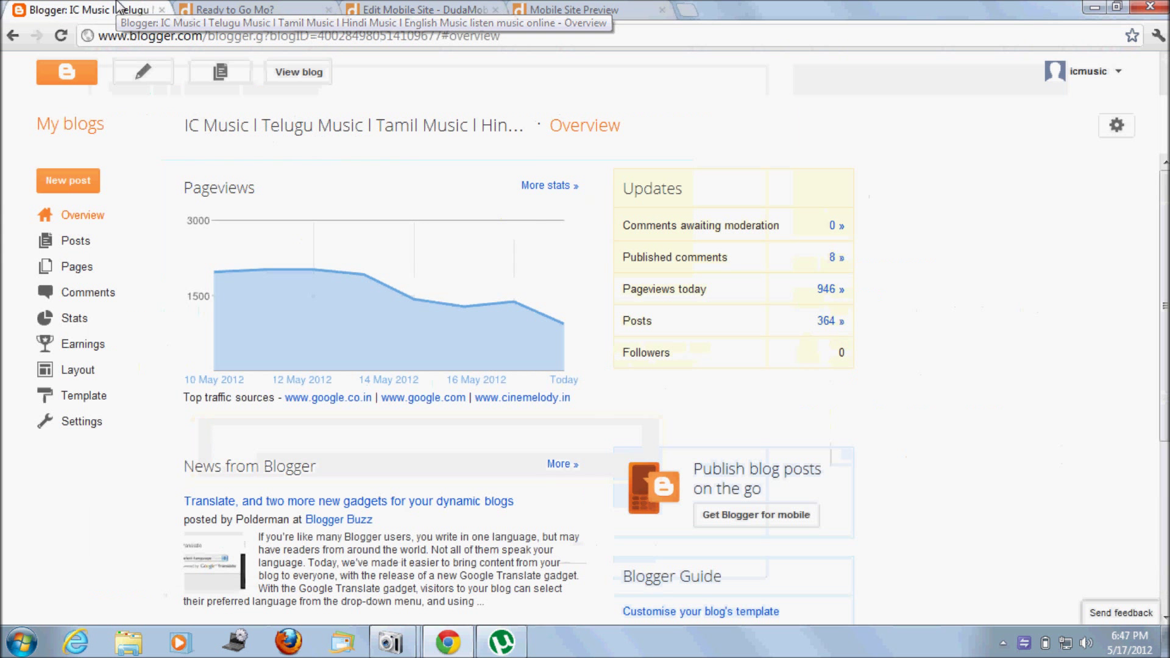
Step: Paste the DudaMobile redirect script on a new line after the template's <head> tag
{"action": "left_click", "coordinate": [123, 401]}
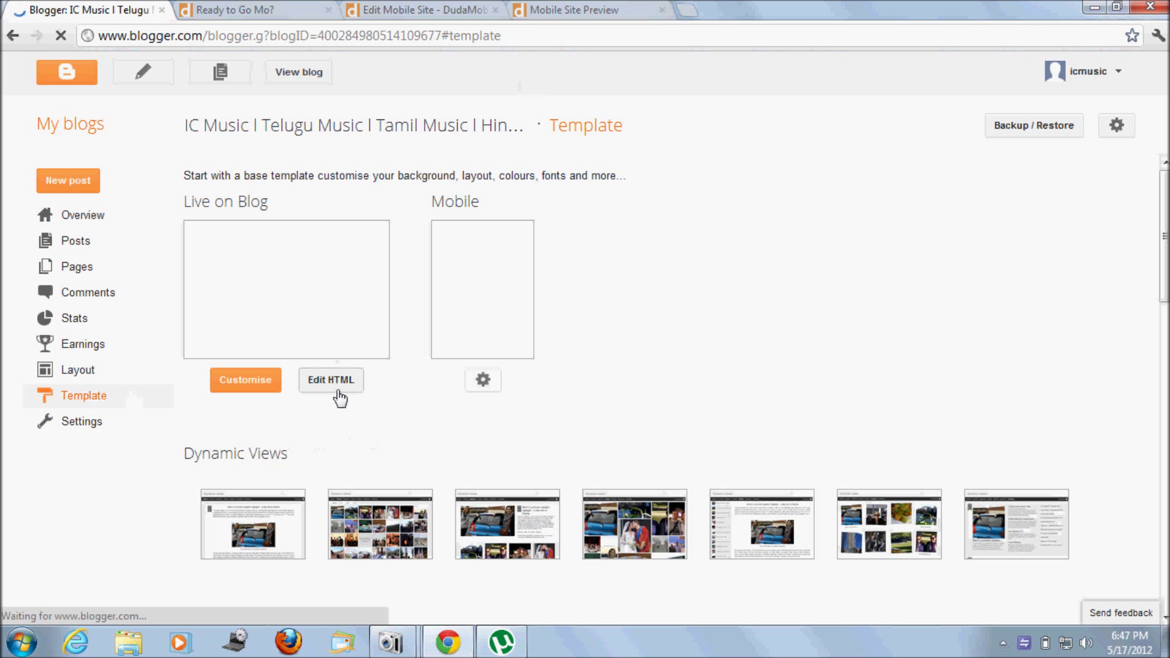
{"action": "left_click", "coordinate": [331, 380]}
{"action": "left_click", "coordinate": [336, 342]}
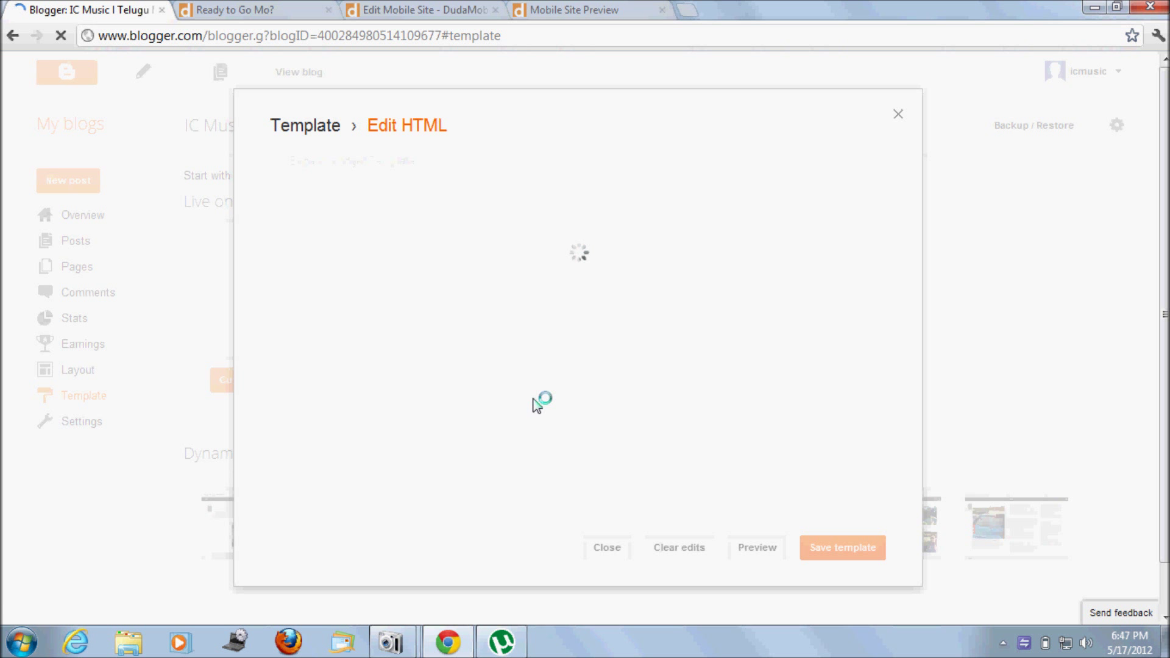
{"action": "key", "text": "ctrl+f"}
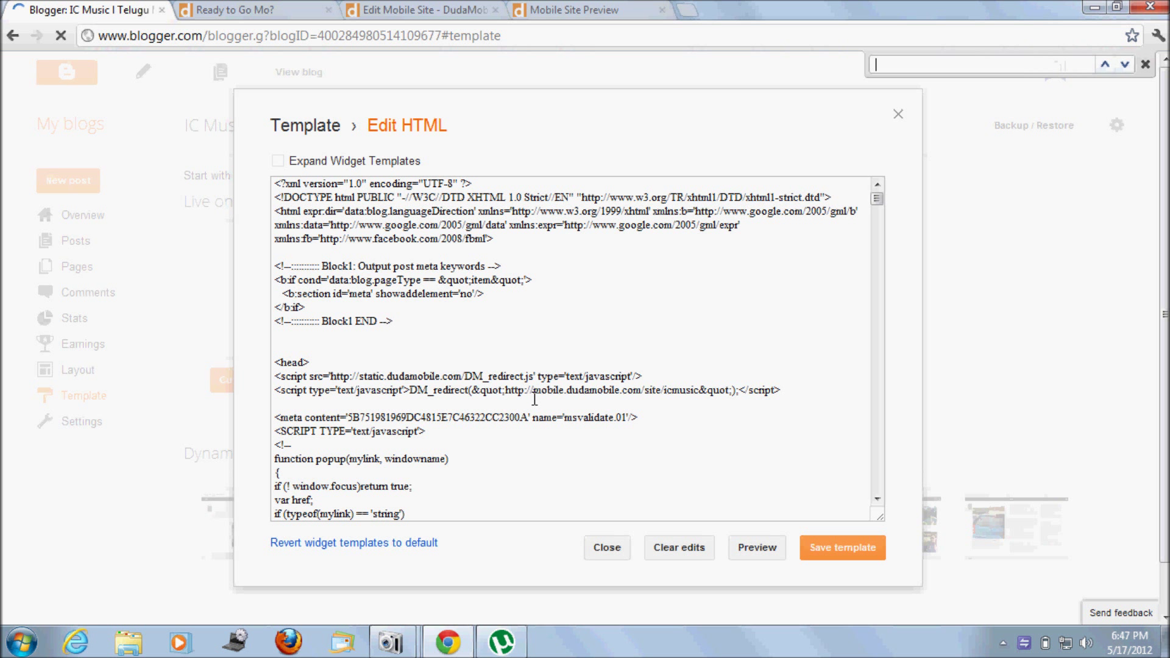
{"action": "type", "text": "<head"}
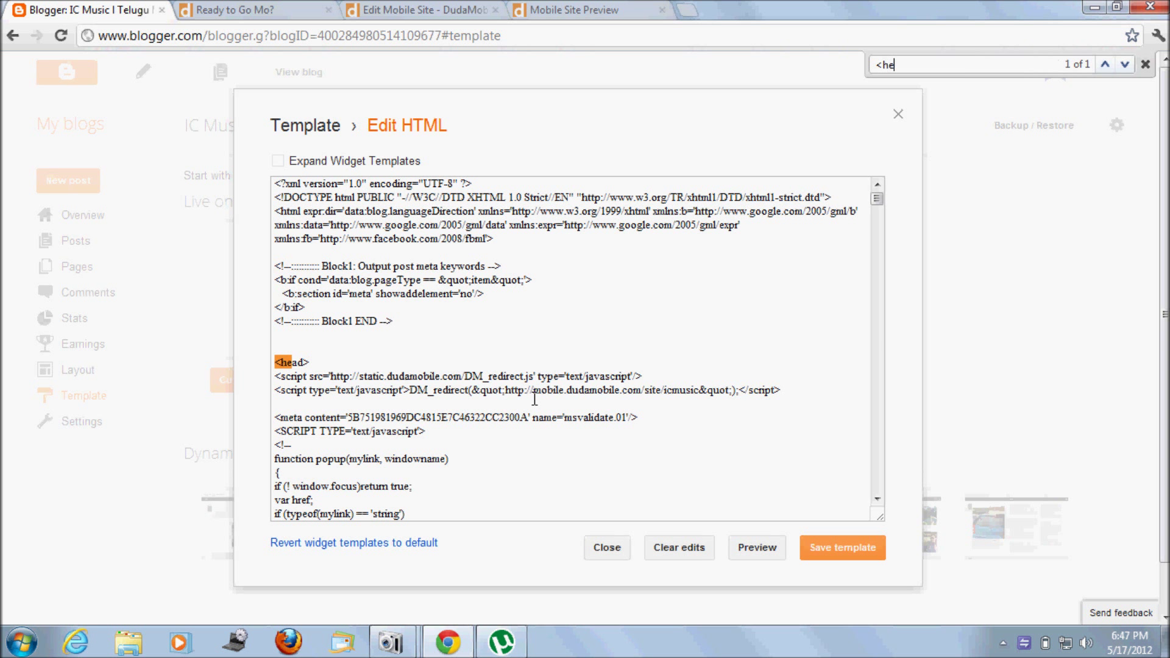
{"action": "left_click", "coordinate": [327, 361]}
{"action": "key", "text": "Return"}
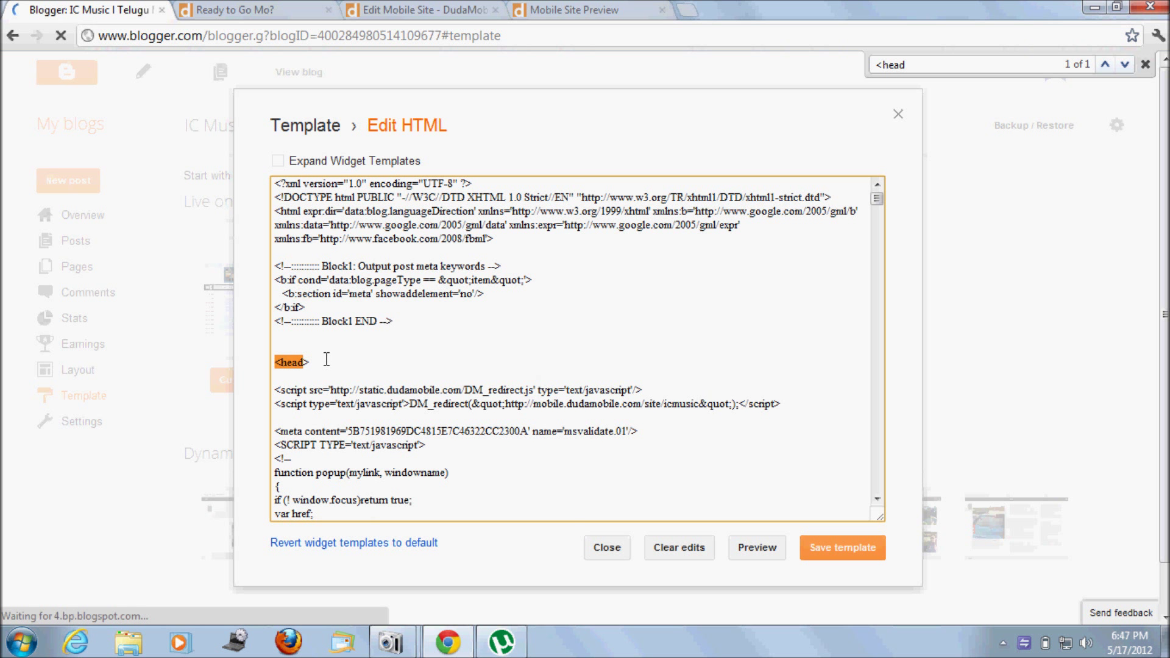
{"action": "type", "text": "<script src=\"http://static.dudamobile.com/DM_redirect.js\" type=\"text/javascript\"></script> <script type=\"text/javascript\">DM_redirect(\"http://mobile.dudamobile.com/site/degitalbox\");</script>"}
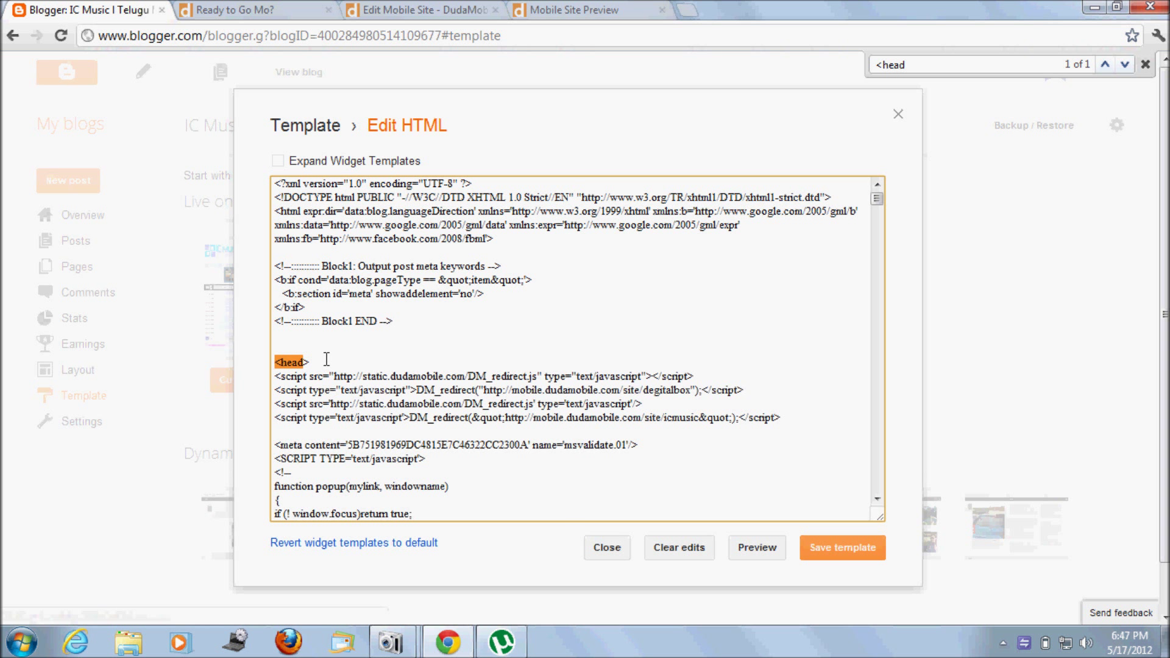
Step: Delete the pasted redirect lines and close the HTML editor, discarding the template changes
{"action": "left_click_drag", "start_coordinate": [749, 378], "coordinate": [361, 391]}
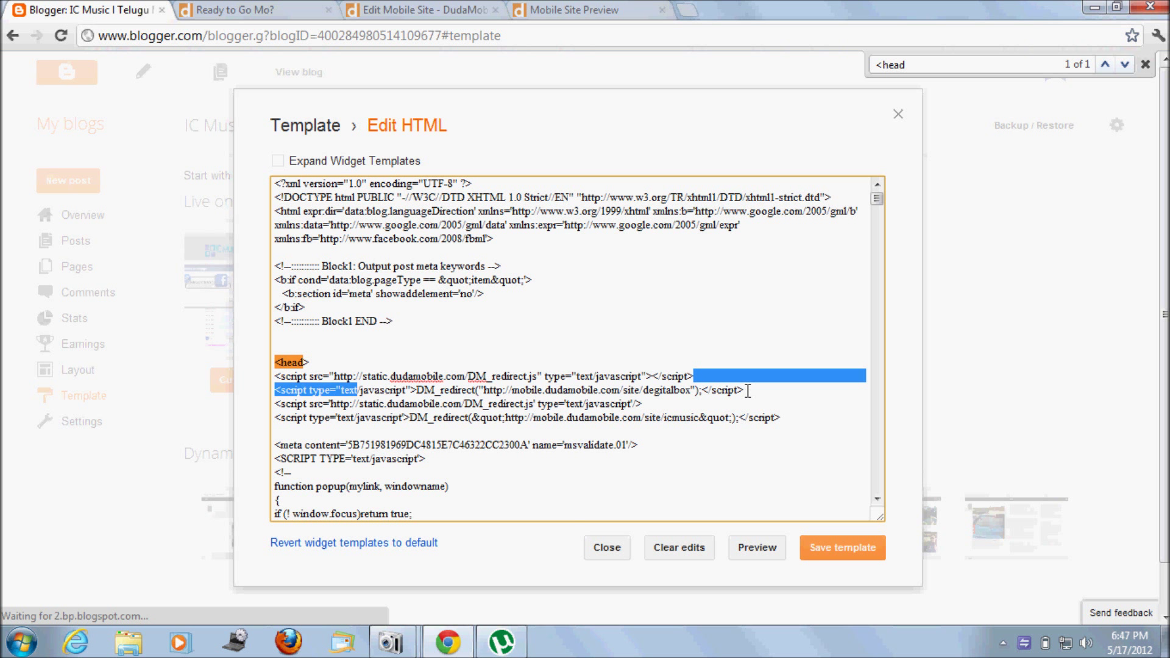
{"action": "left_click_drag", "start_coordinate": [742, 392], "coordinate": [275, 374]}
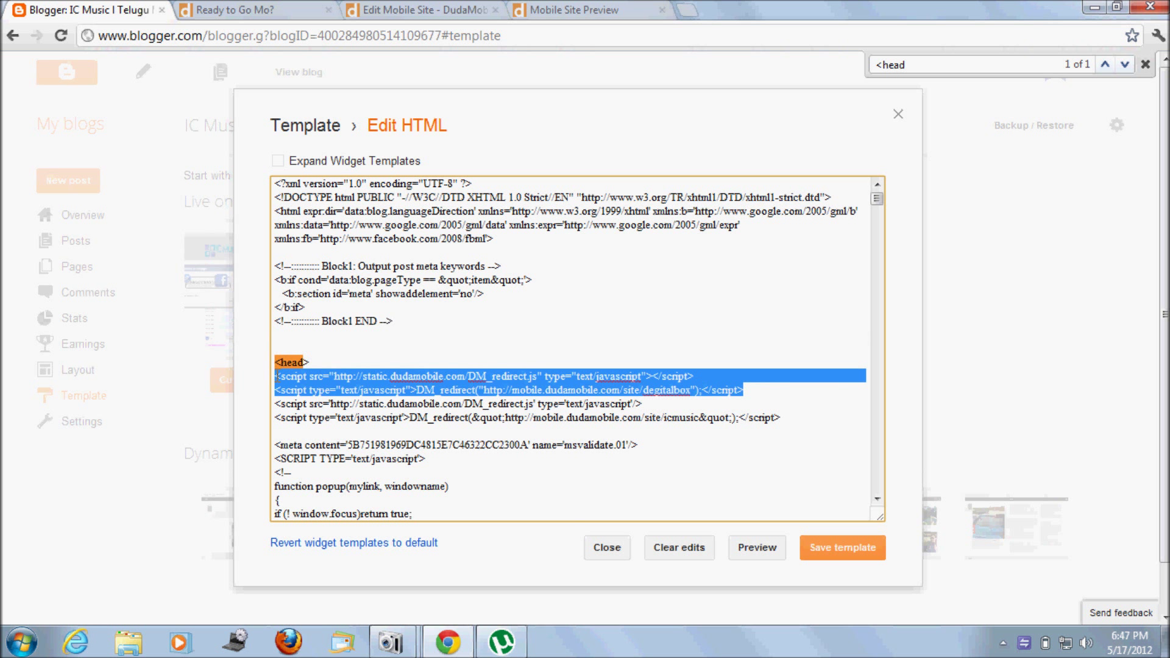
{"action": "key", "text": "Delete"}
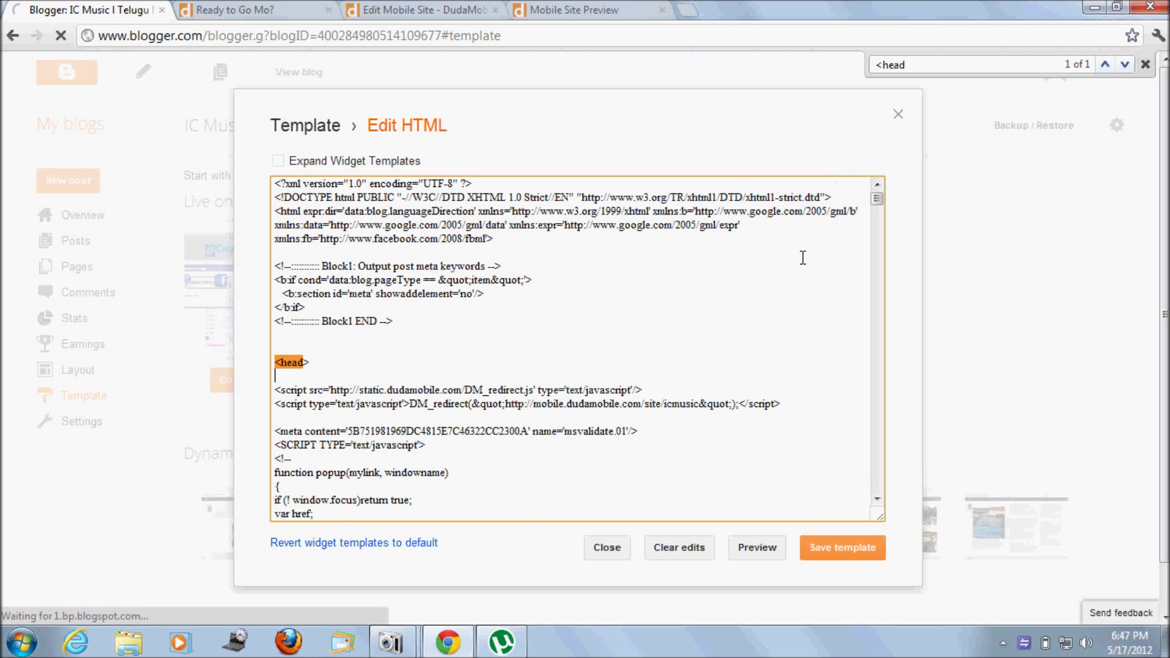
{"action": "left_click_drag", "start_coordinate": [774, 404], "coordinate": [443, 404]}
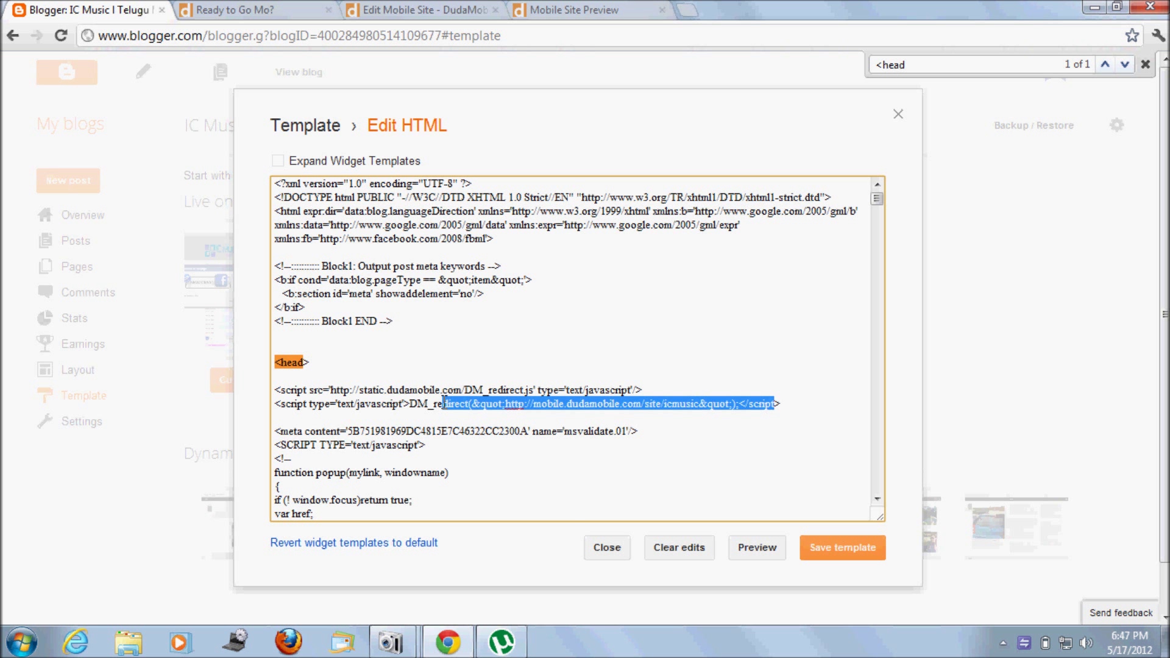
{"action": "left_click", "coordinate": [451, 391]}
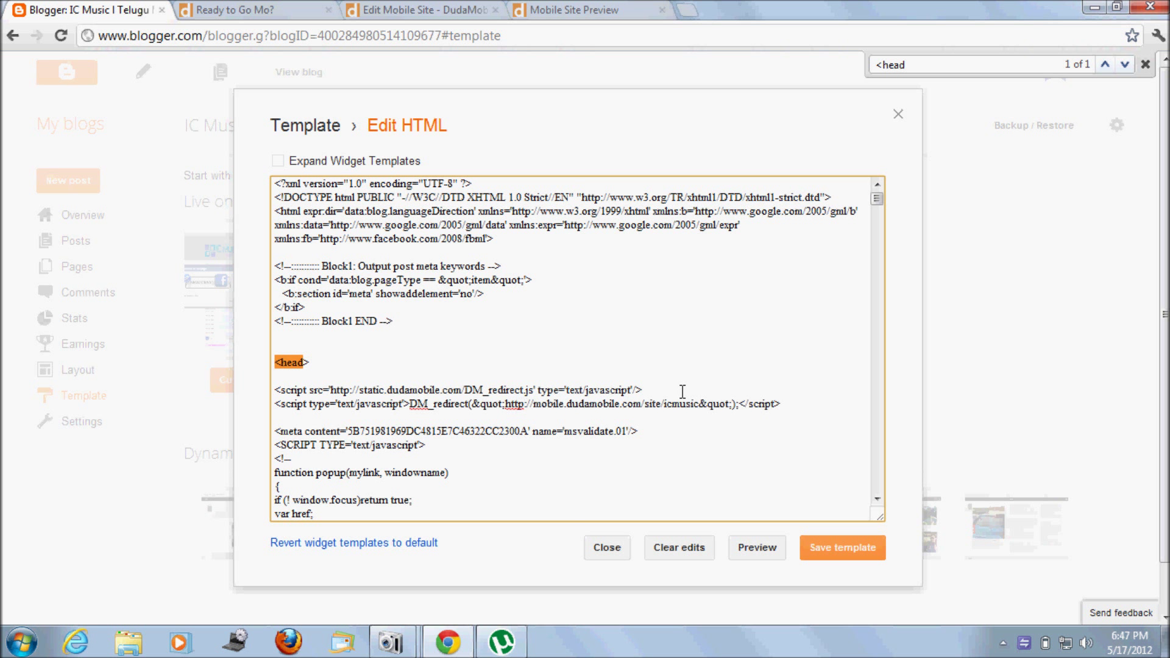
{"action": "left_click_drag", "start_coordinate": [784, 404], "coordinate": [404, 390]}
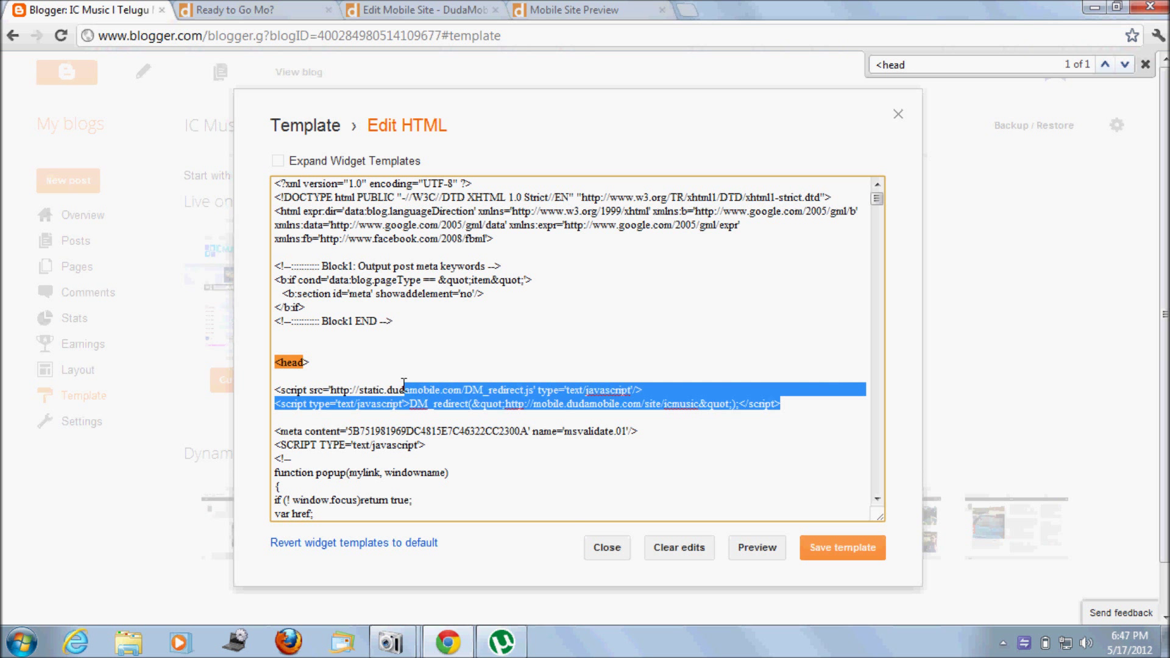
{"action": "left_click", "coordinate": [898, 115]}
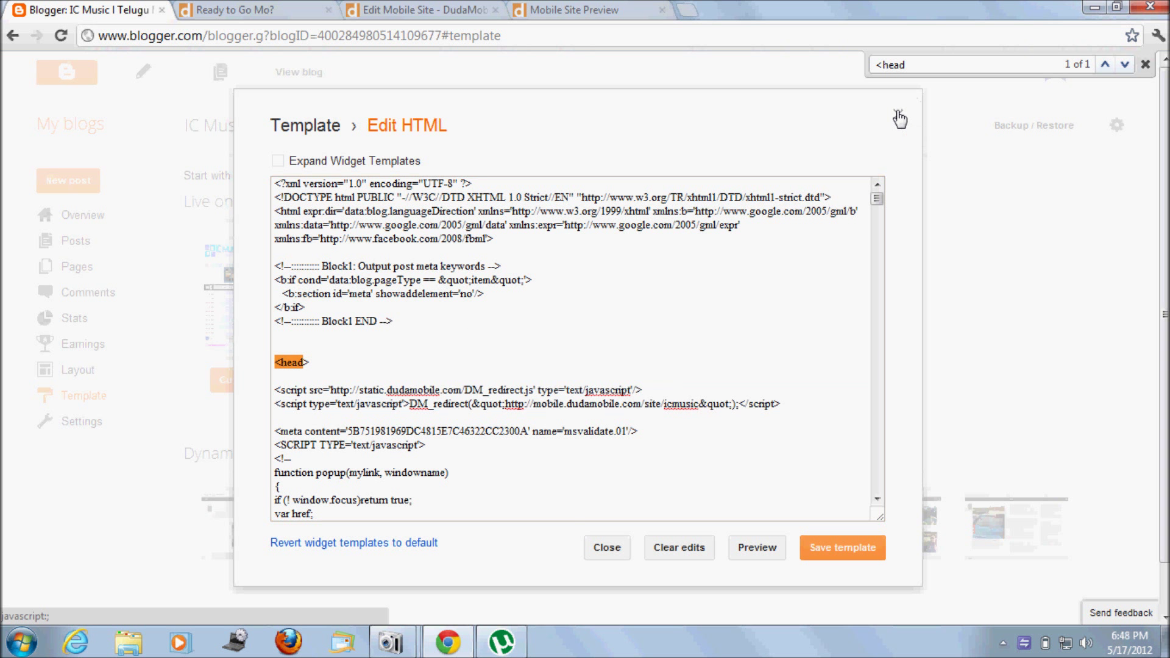
{"action": "left_click", "coordinate": [621, 336]}
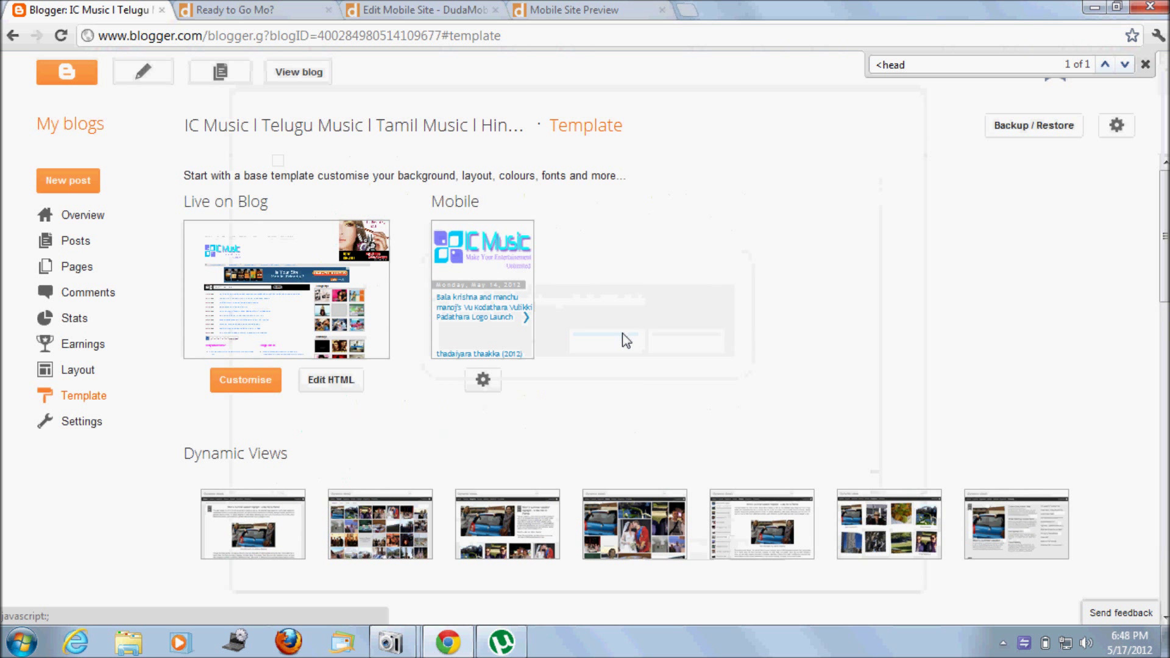
Step: Choose WordPress as the hosting provider and view, then close, its redirect setup instructions
{"action": "left_click", "coordinate": [247, 9]}
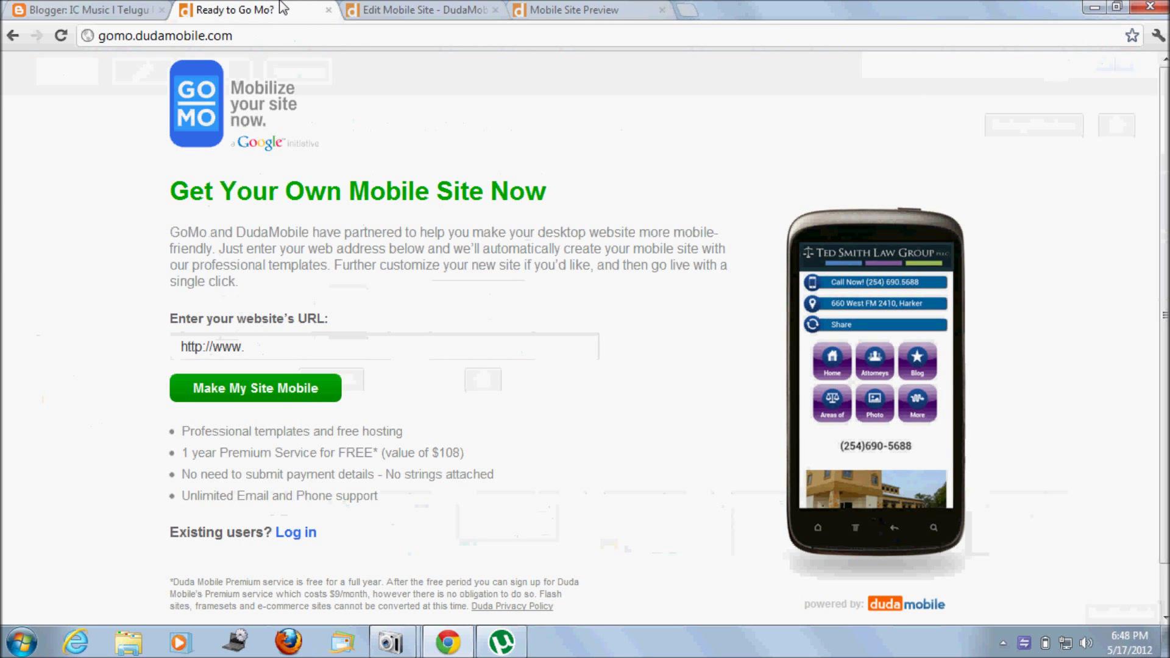
{"action": "left_click", "coordinate": [387, 9]}
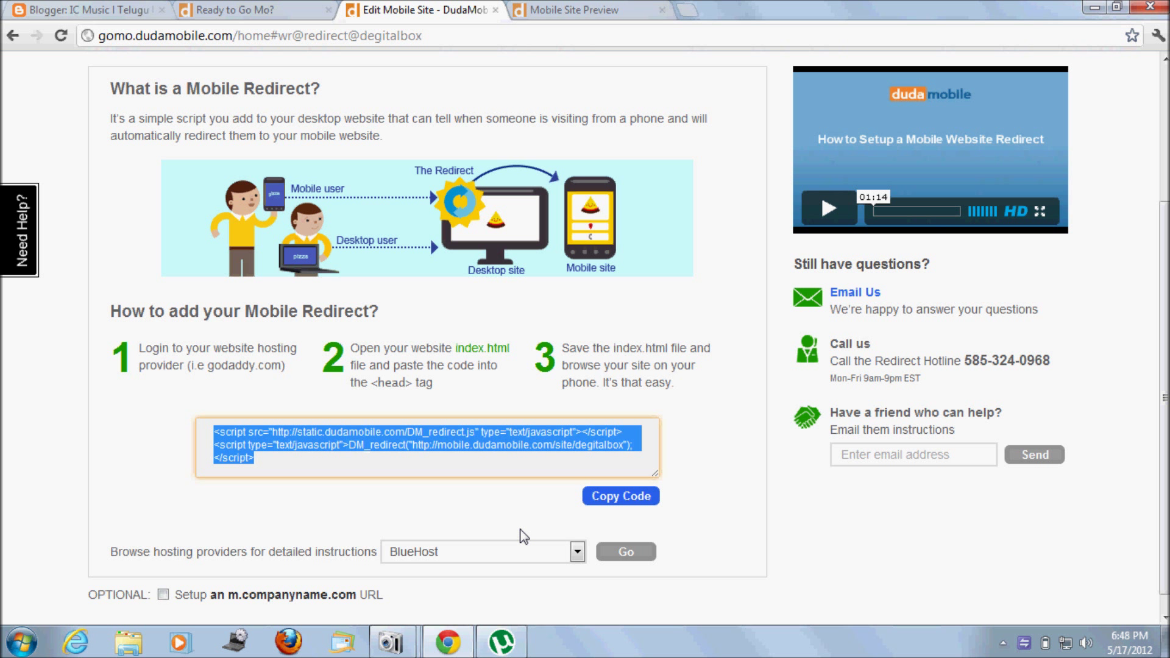
{"action": "left_click", "coordinate": [577, 553]}
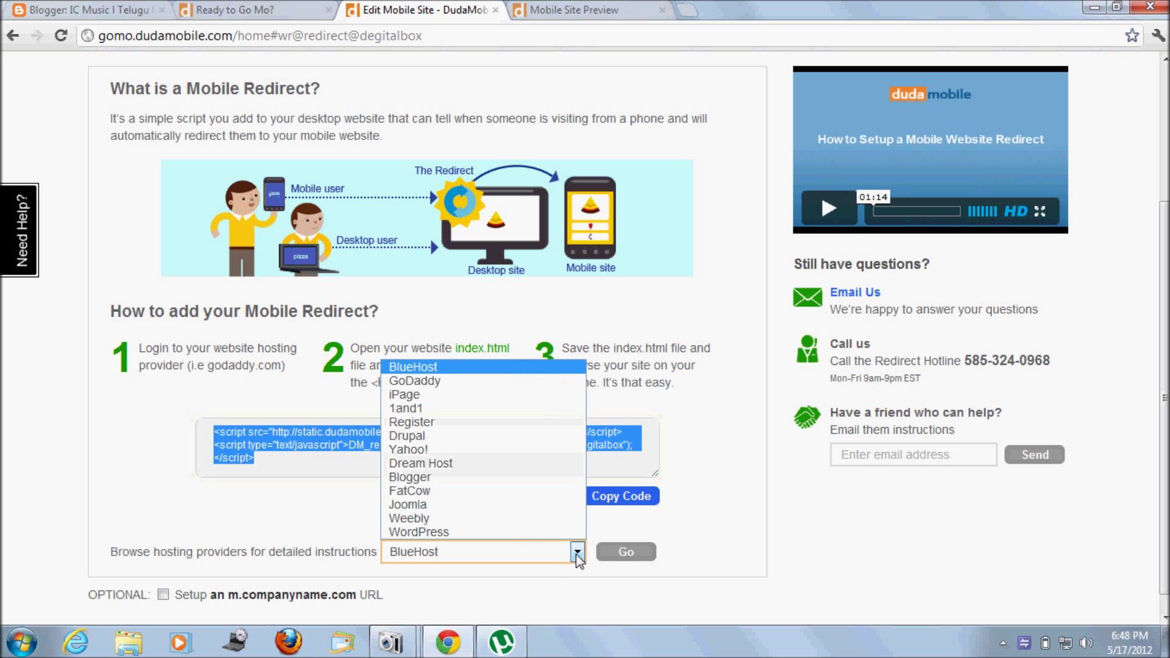
{"action": "left_click", "coordinate": [515, 534]}
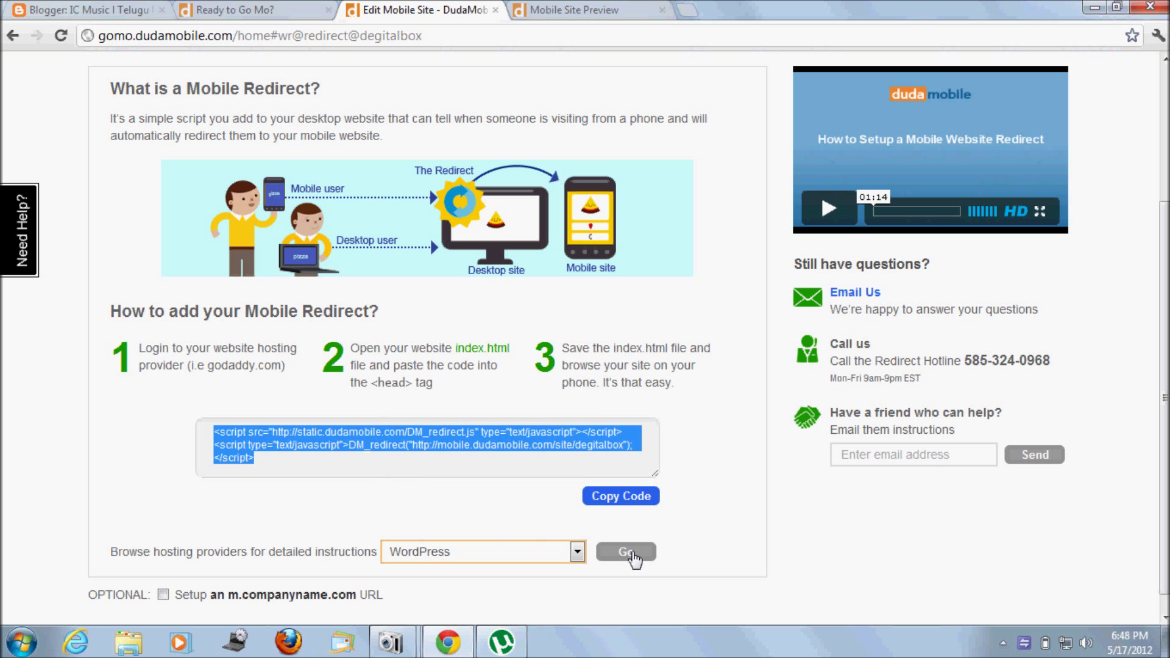
{"action": "left_click", "coordinate": [541, 551]}
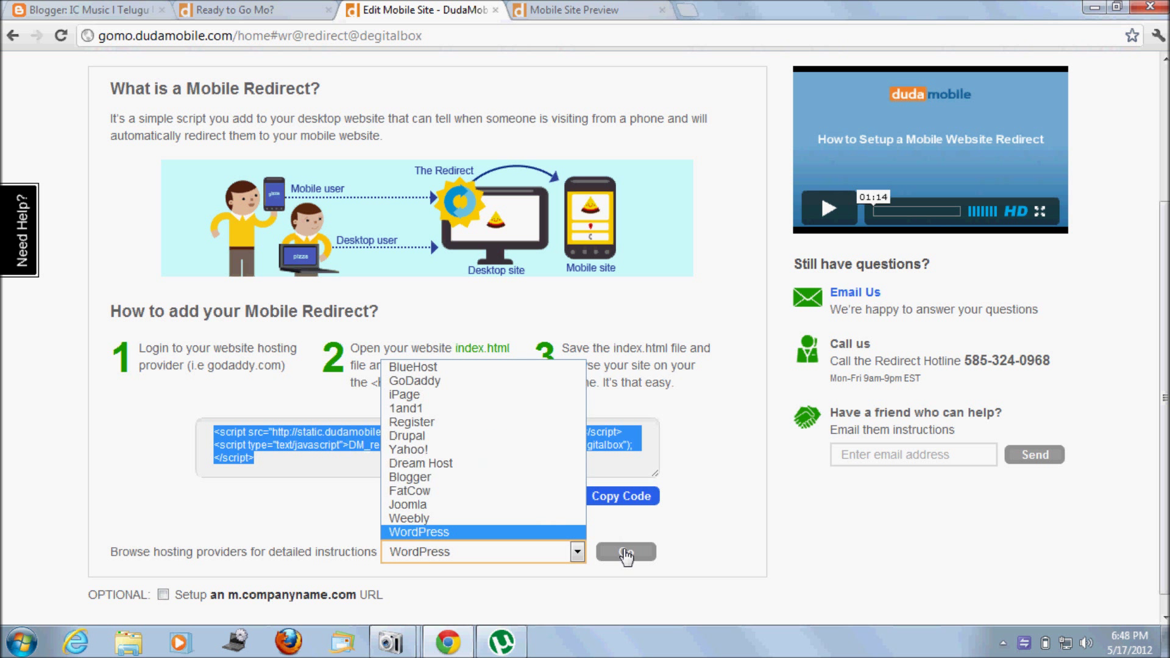
{"action": "left_click", "coordinate": [577, 552]}
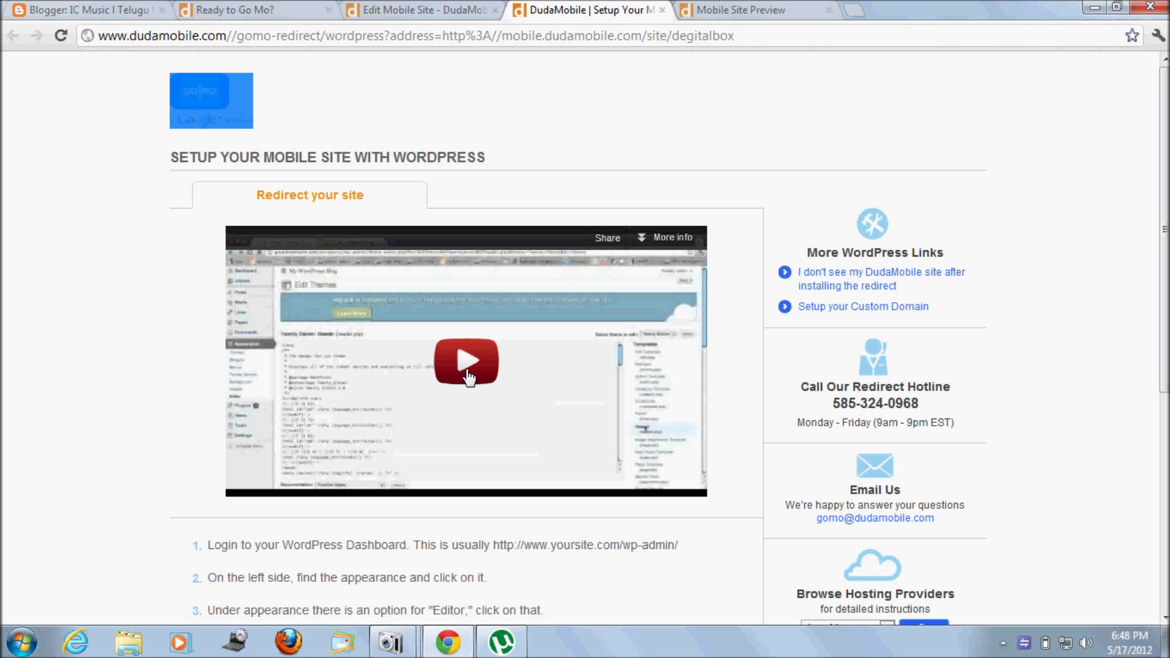
{"action": "left_click", "coordinate": [663, 10]}
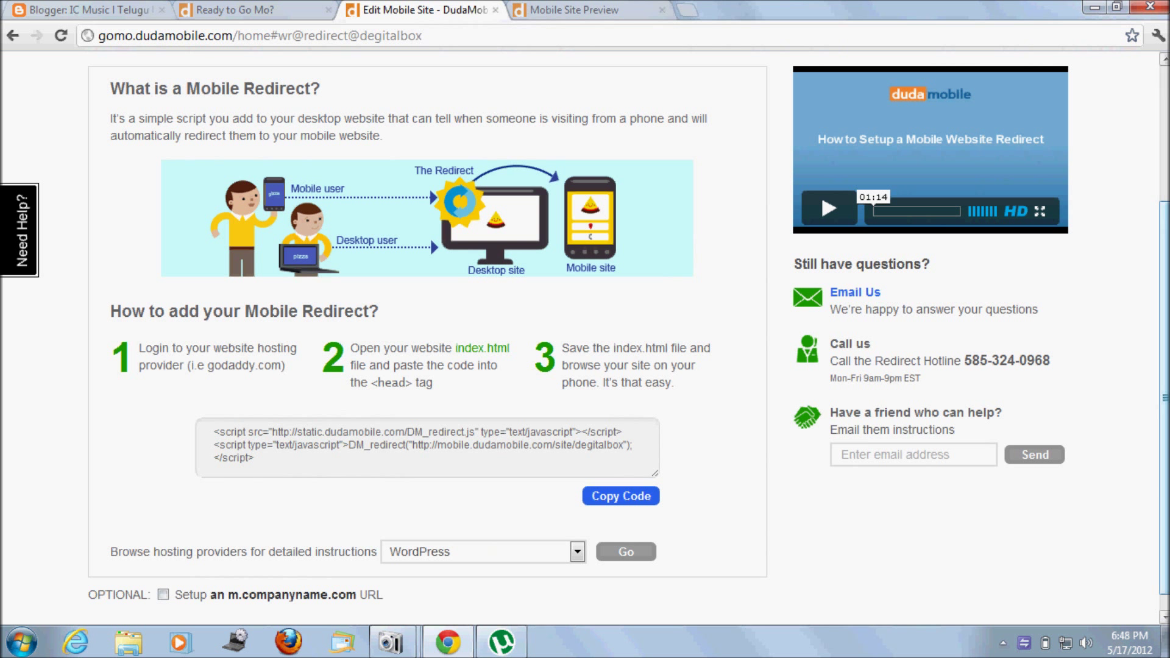
{"action": "scroll", "coordinate": [579, 336], "scroll_direction": "up", "scroll_amount": 3}
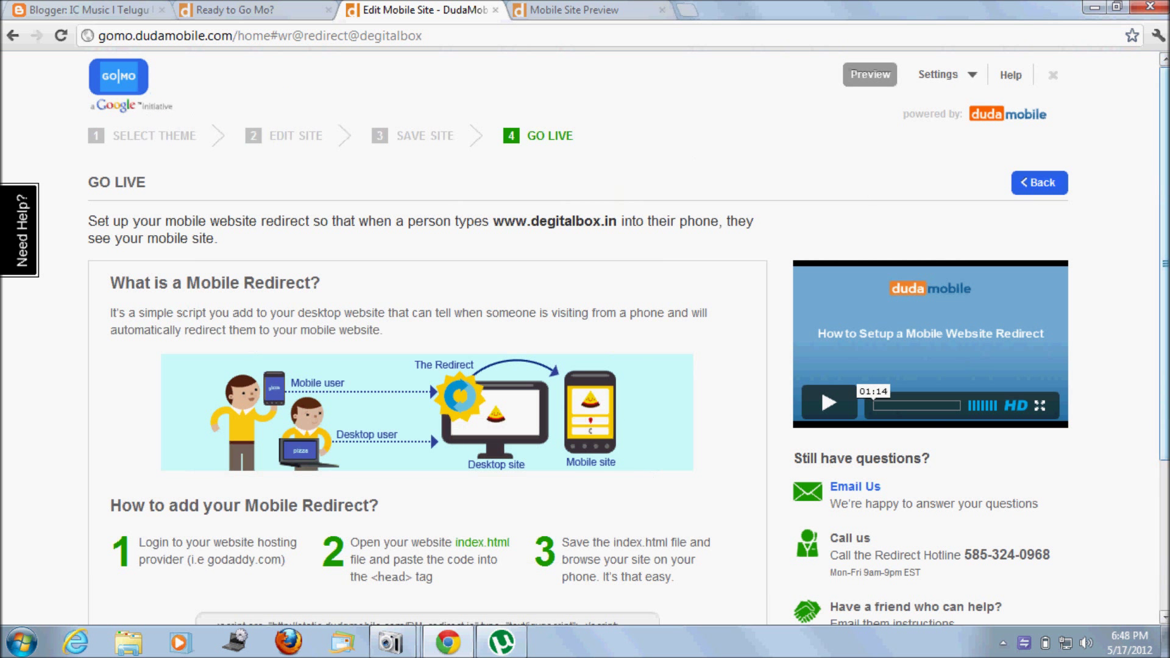